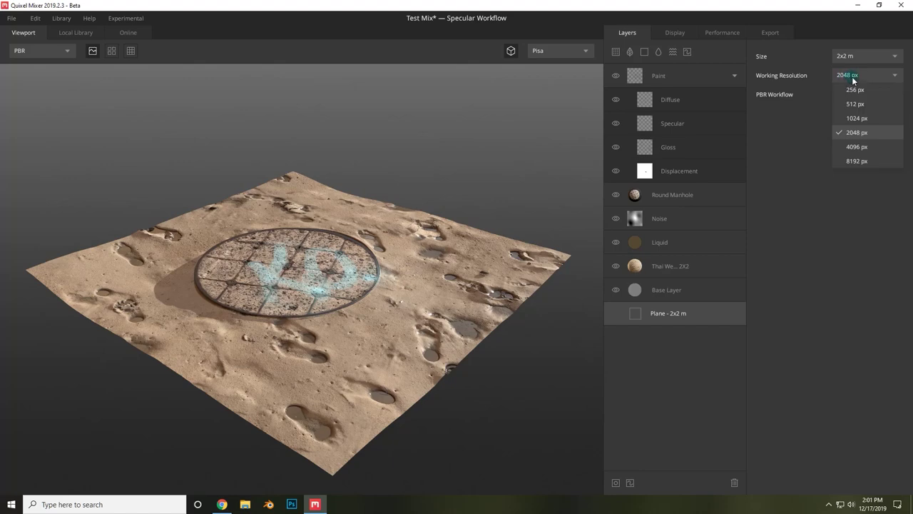
# - Preview the sand mix at 4096 px, then raise the patch layer's low frequency to 1.8
pyautogui.click(861, 146)
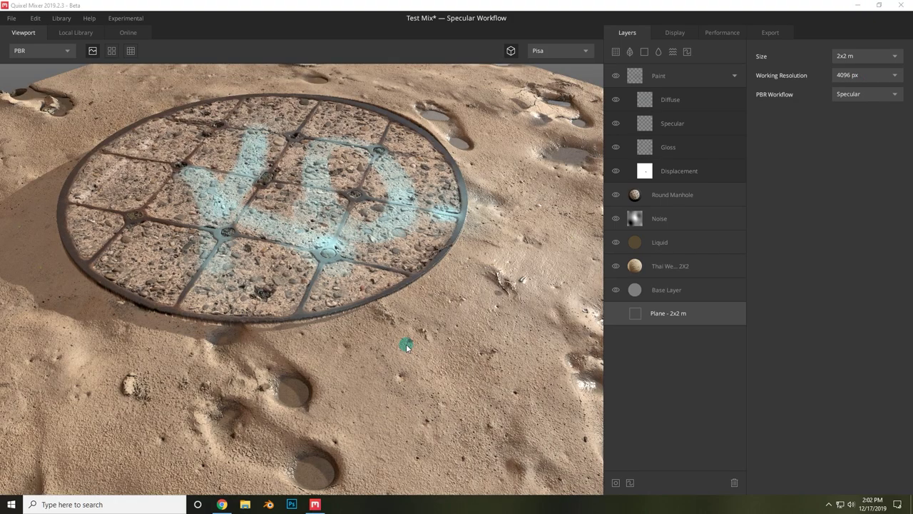
pyautogui.moveTo(438, 295); pyautogui.dragTo(311, 309)
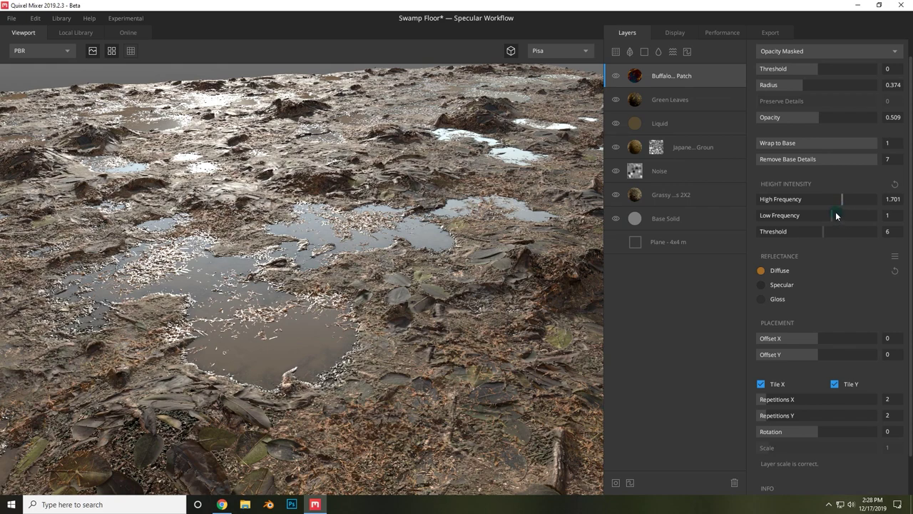
pyautogui.click(844, 212)
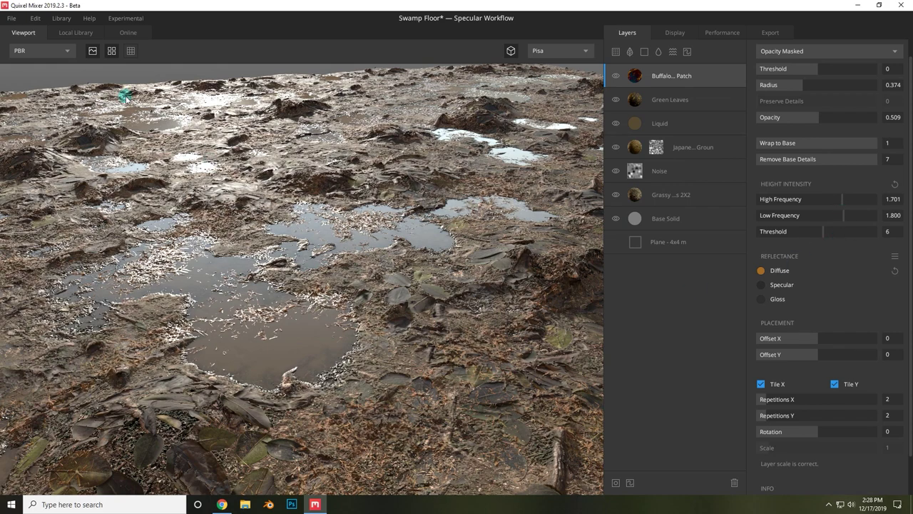
# - Turn off preview tiling and view the swamp terrain from a low camera angle
pyautogui.click(112, 51)
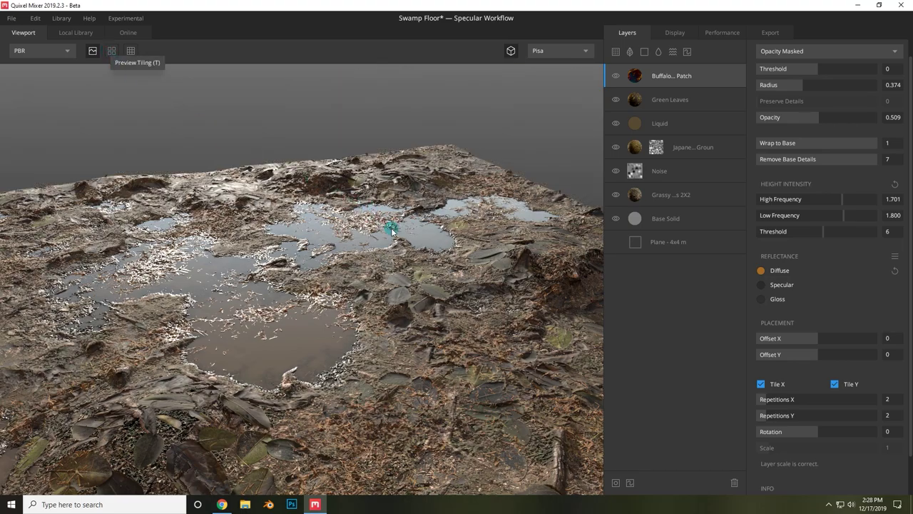
pyautogui.scroll(5, 288, 309)
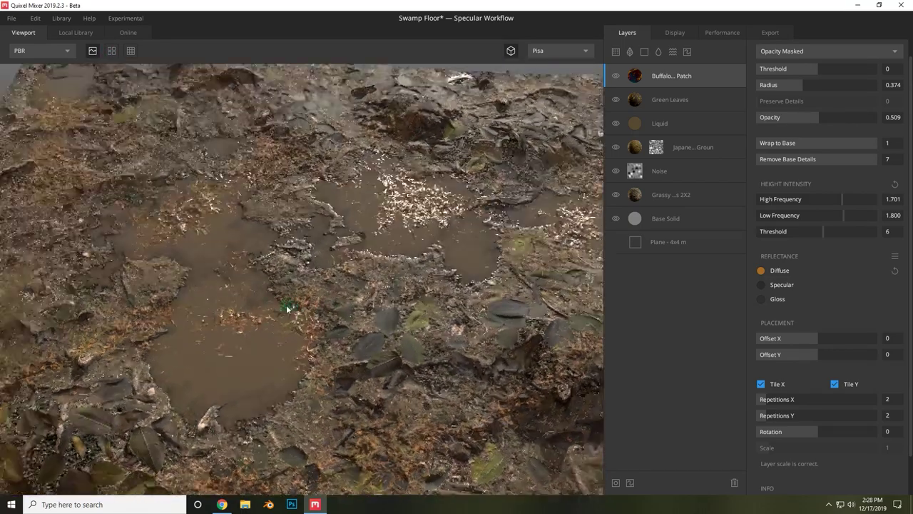
pyautogui.scroll(-5, 224, 281)
pyautogui.moveTo(224, 281); pyautogui.dragTo(385, 311)
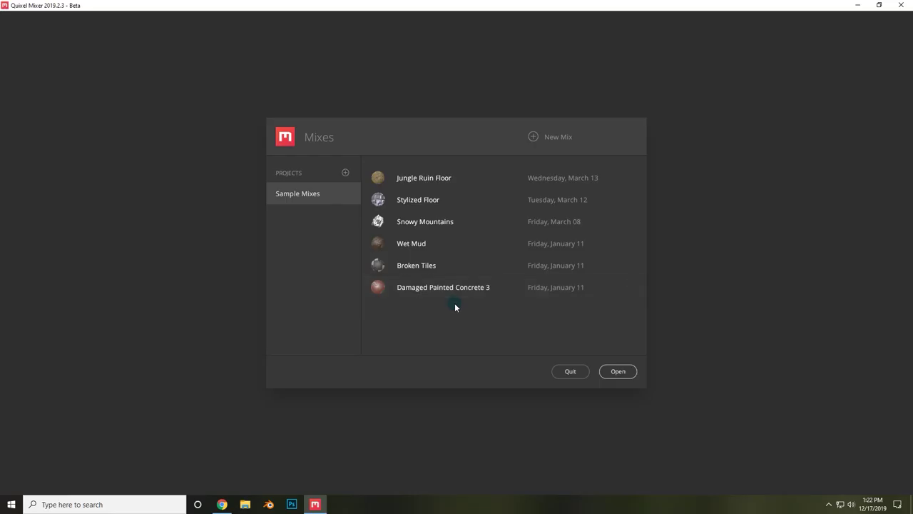
# - Create a new project named Testing
pyautogui.click(346, 175)
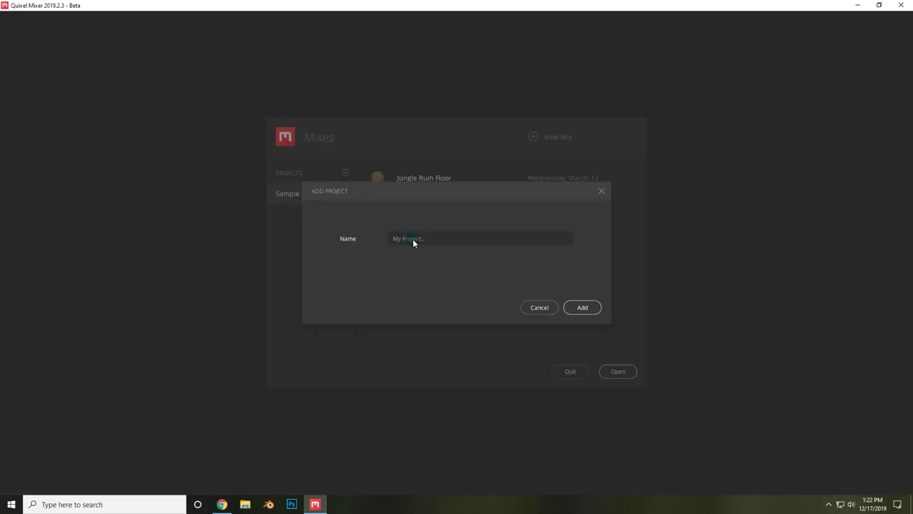
pyautogui.write('Testing')
pyautogui.press('Return')
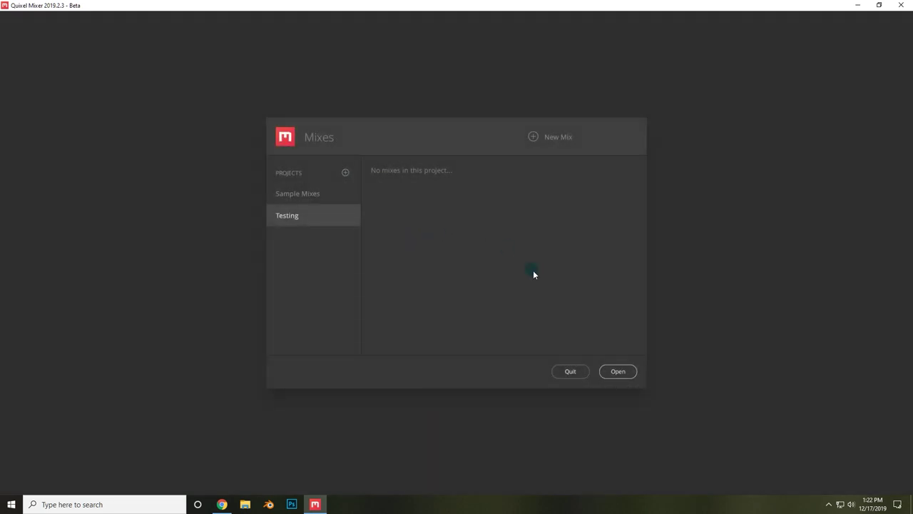
# - Create the Test Mix in Testing with Specular workflow and 2048 px resolution
pyautogui.click(561, 139)
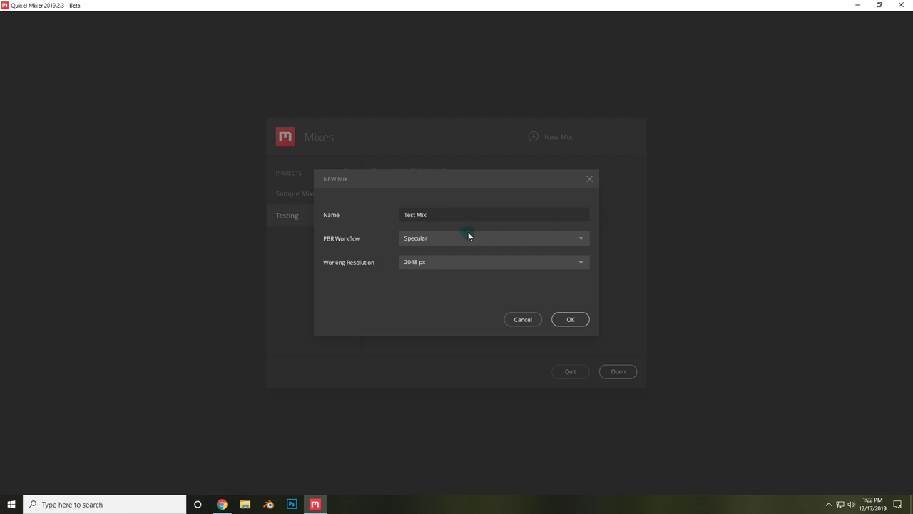
pyautogui.click(452, 243)
pyautogui.click(418, 252)
pyautogui.click(433, 266)
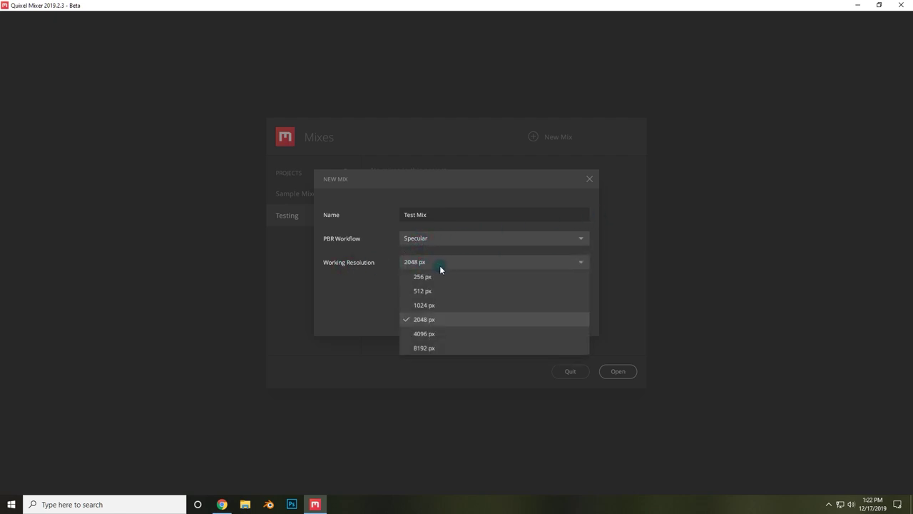
pyautogui.click(443, 264)
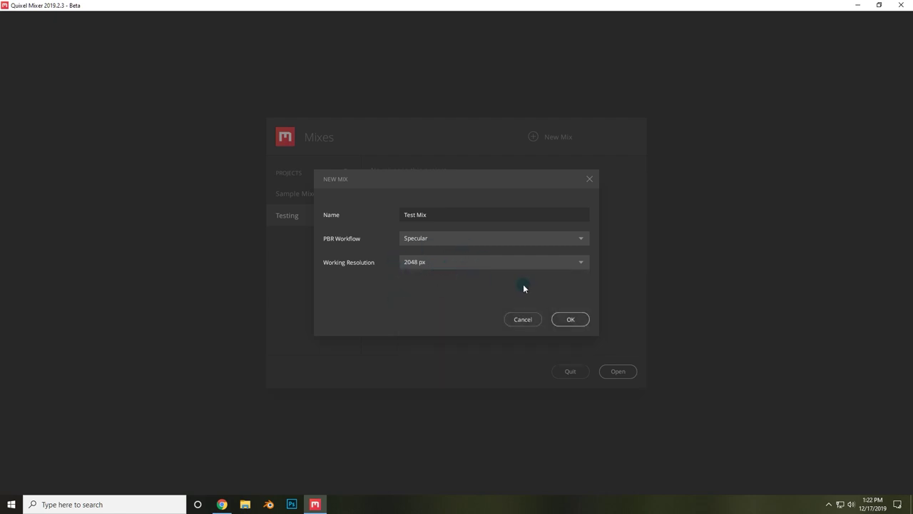
pyautogui.click(572, 320)
pyautogui.click(397, 214)
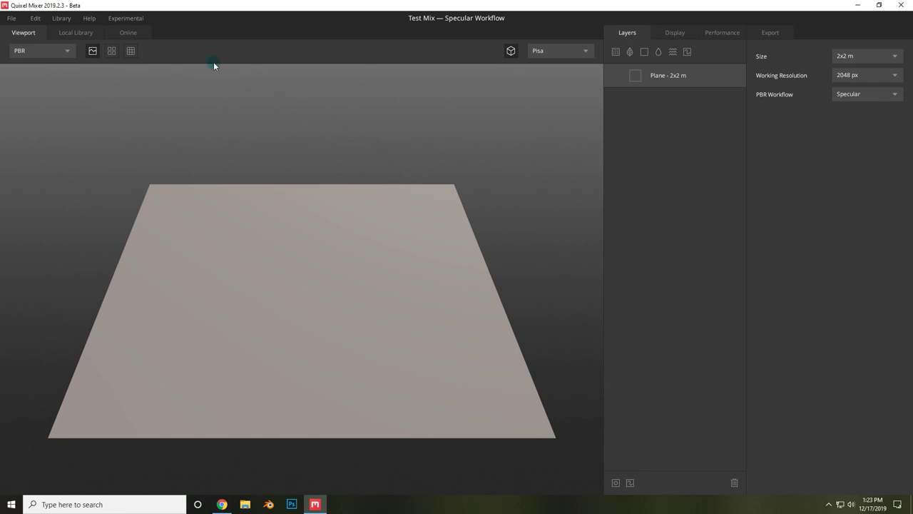
# - In Preferences, set the Local Library path to E:\Media Projects and Renders\MS Library\Downloaded and save
pyautogui.click(35, 19)
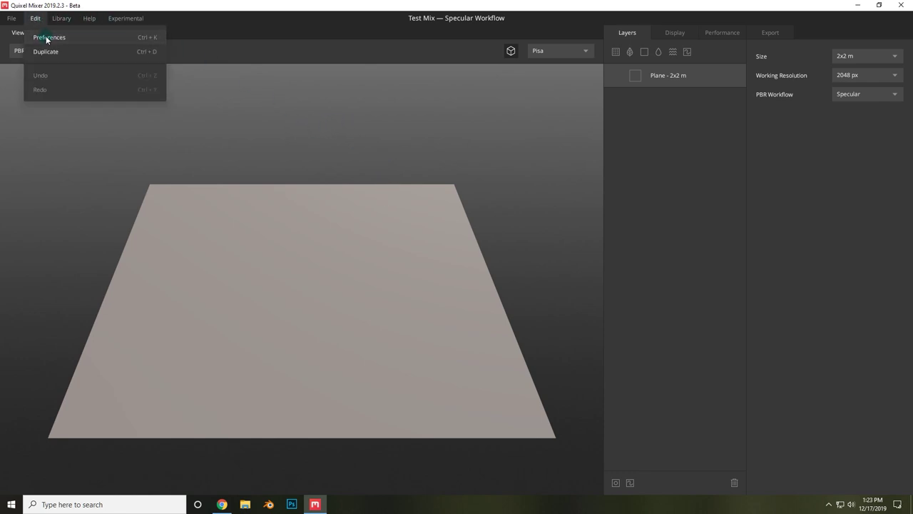
pyautogui.click(41, 35)
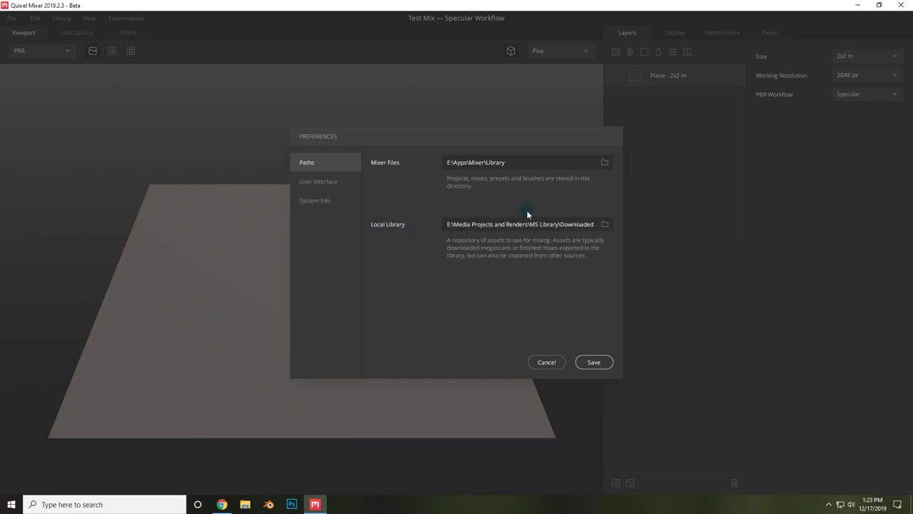
pyautogui.click(605, 225)
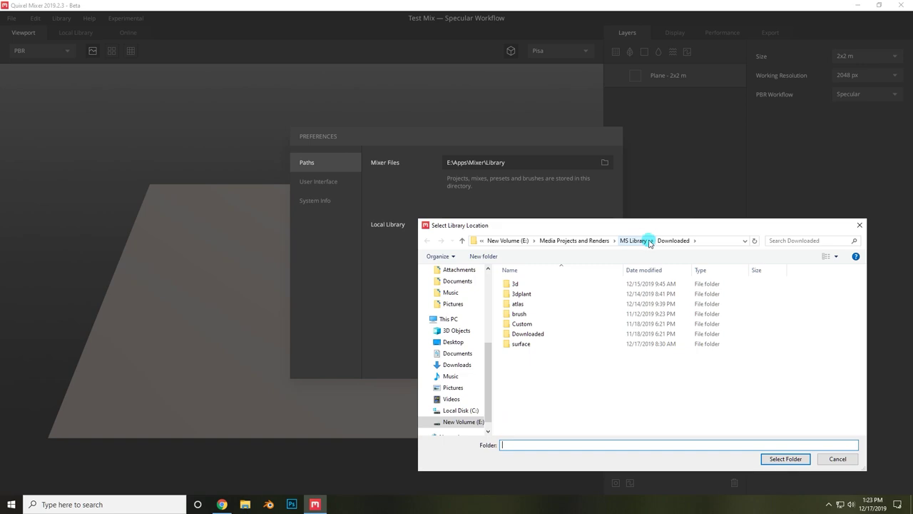
pyautogui.click(803, 457)
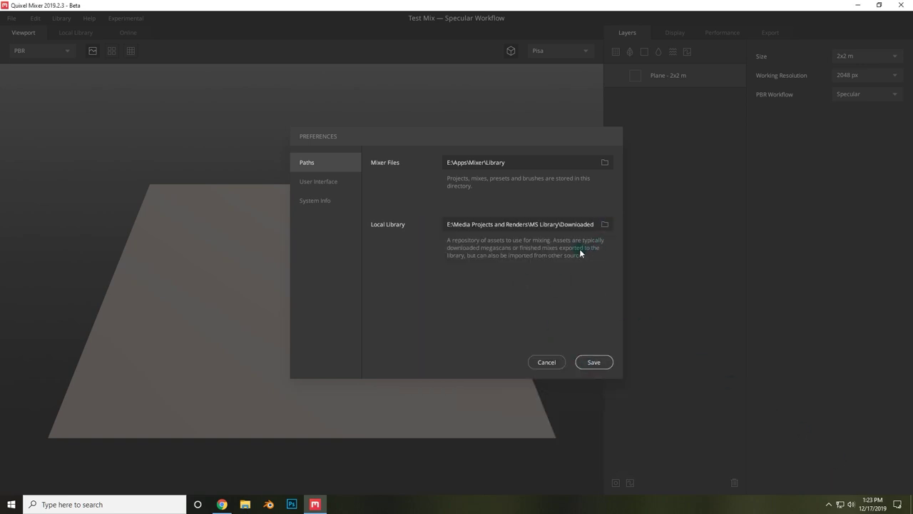
pyautogui.click(596, 362)
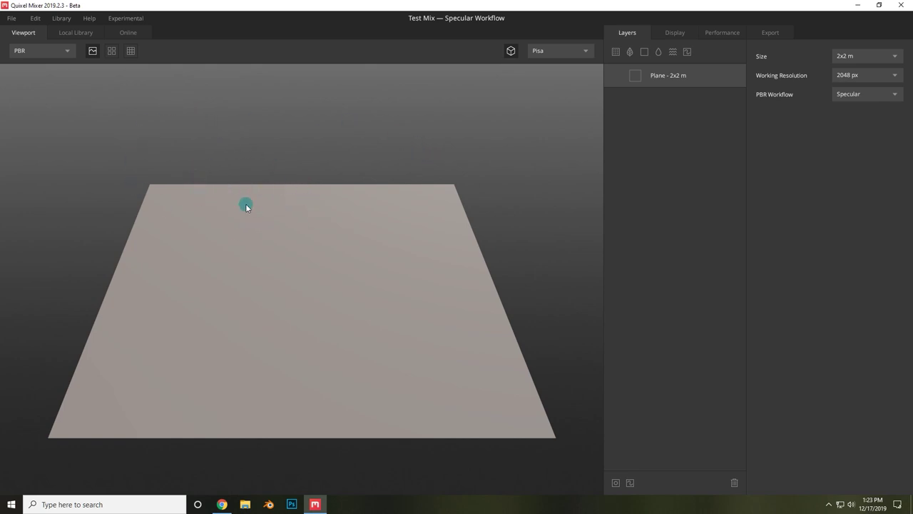
# - Browse the Local Library and Online assets, then return to the Viewport
pyautogui.click(73, 32)
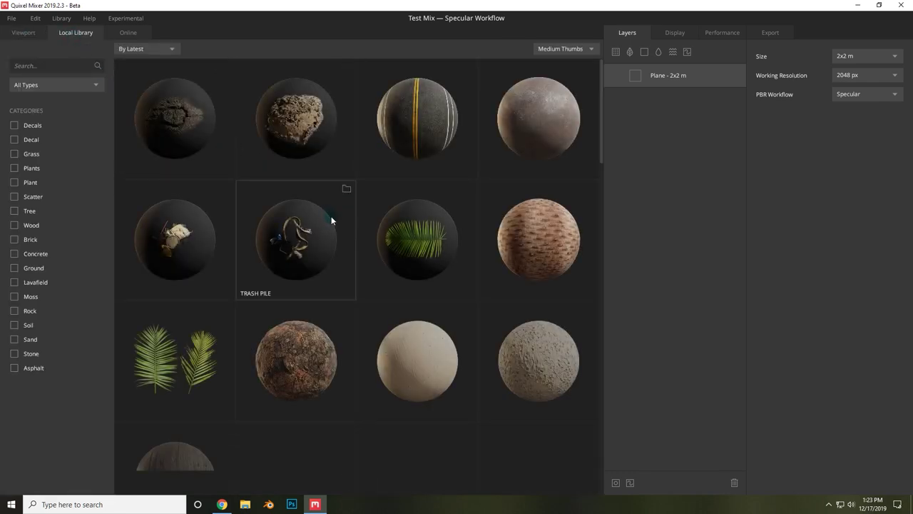
pyautogui.click(142, 33)
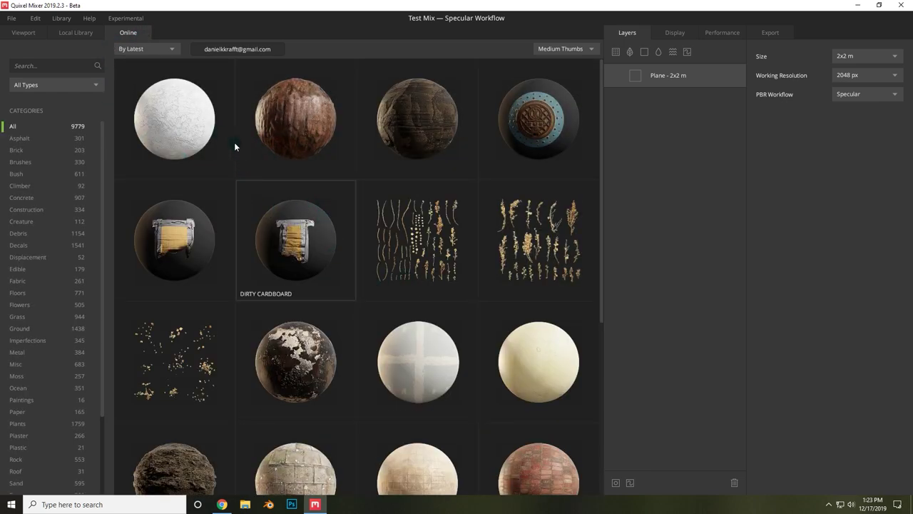
pyautogui.click(664, 79)
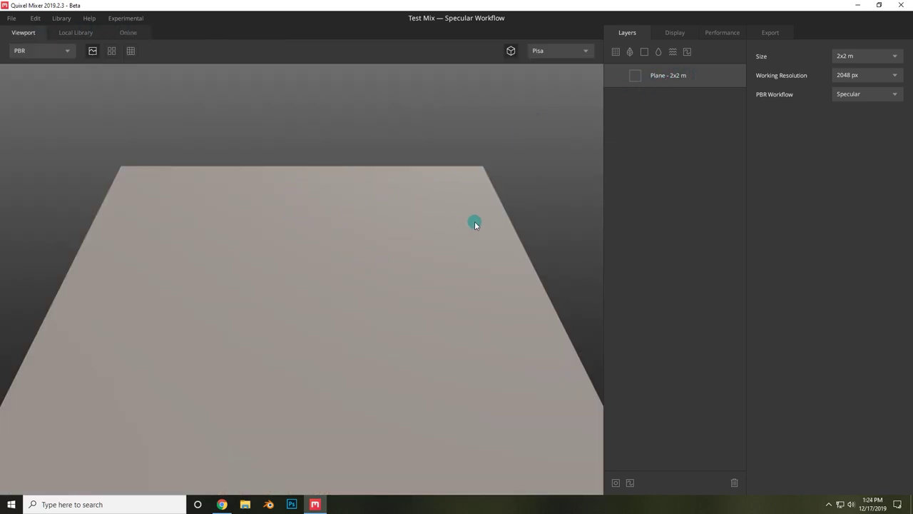
# - Review the Display and Performance settings, ending on the Export settings (Custom, 2048 px, 6 maps)
pyautogui.click(676, 33)
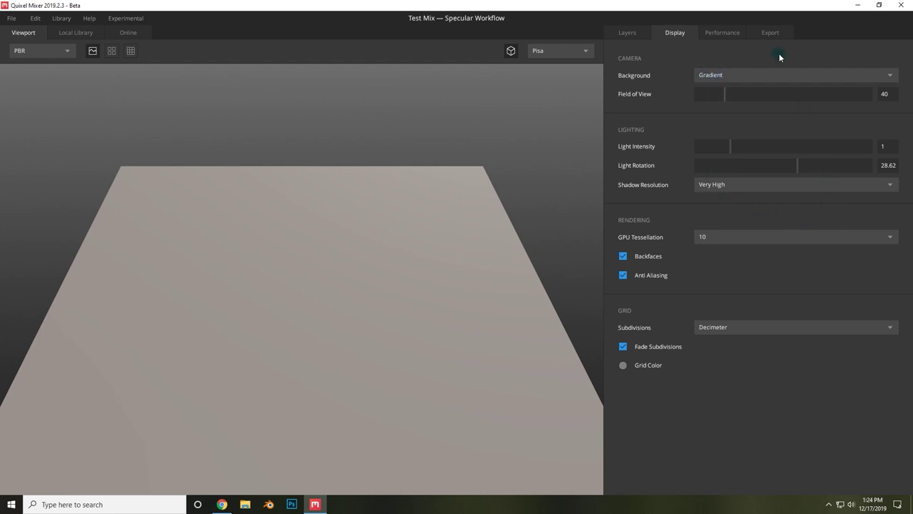
pyautogui.click(723, 33)
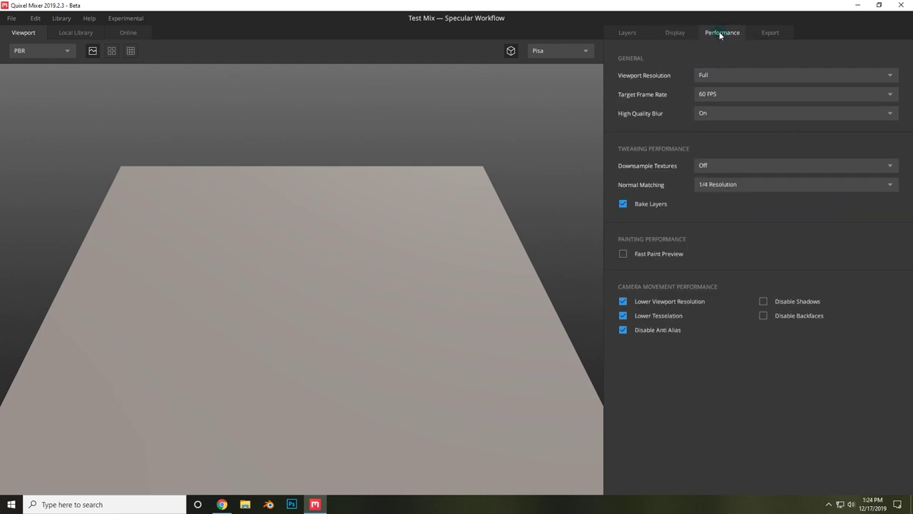
pyautogui.click(769, 32)
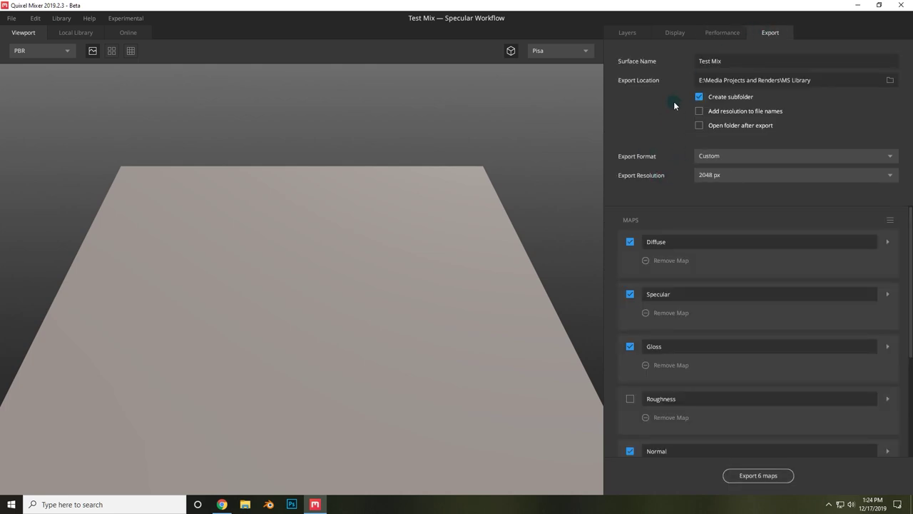
# - Sign in to the Online library with an Epic Games account and return to the layers
pyautogui.click(622, 32)
pyautogui.click(128, 33)
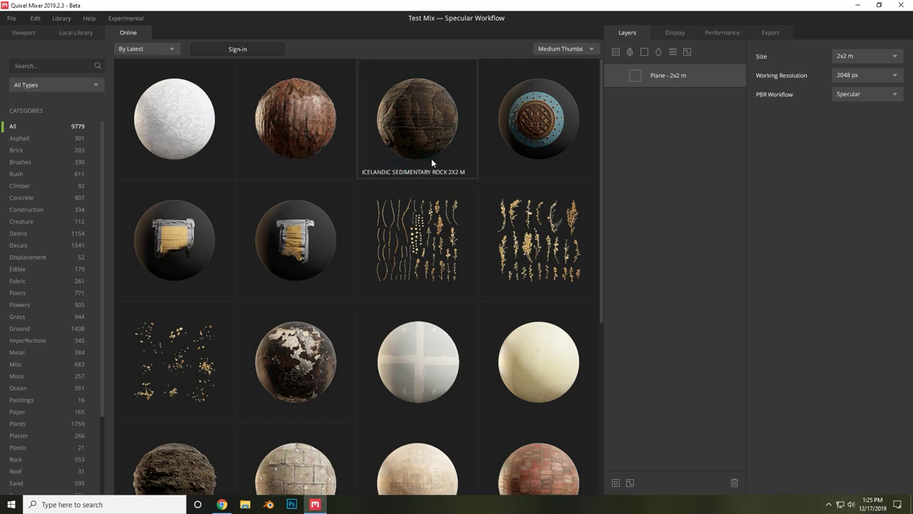
pyautogui.click(260, 50)
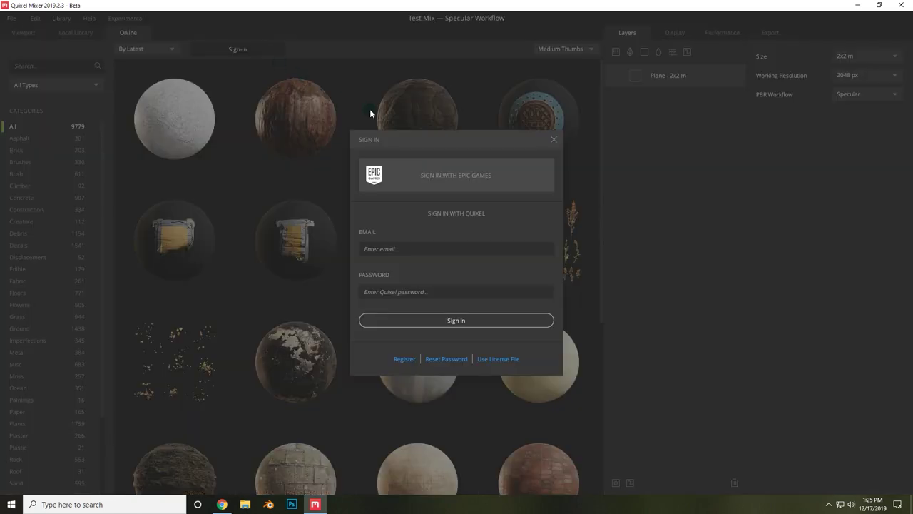
pyautogui.click(458, 182)
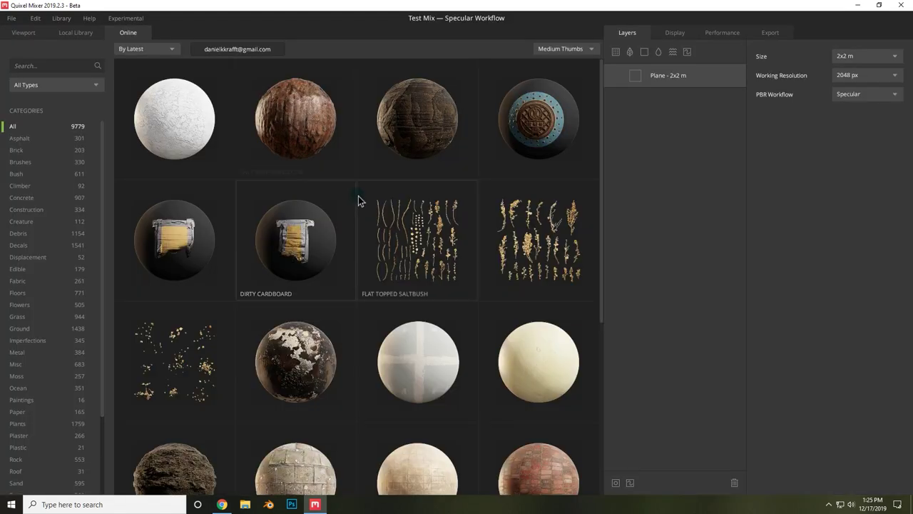
pyautogui.scroll(-2, 350, 264)
pyautogui.scroll(1, 296, 264)
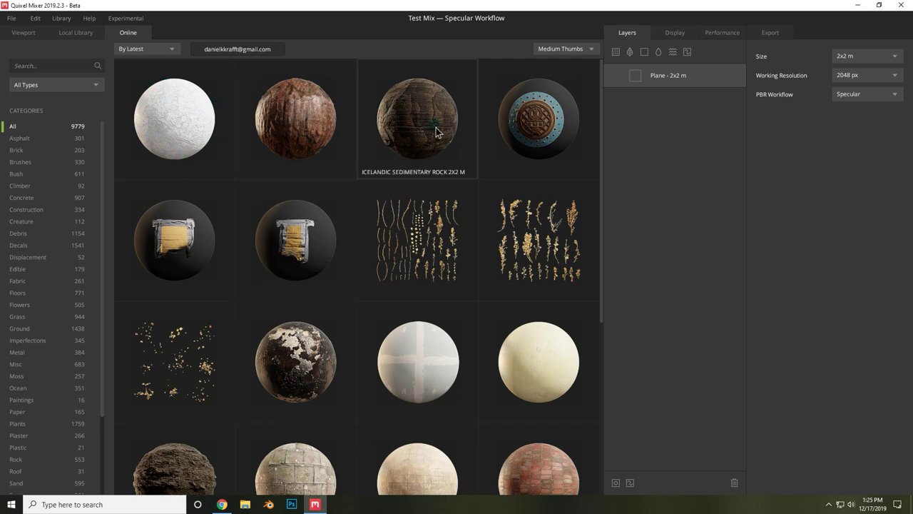
pyautogui.scroll(-1, 394, 157)
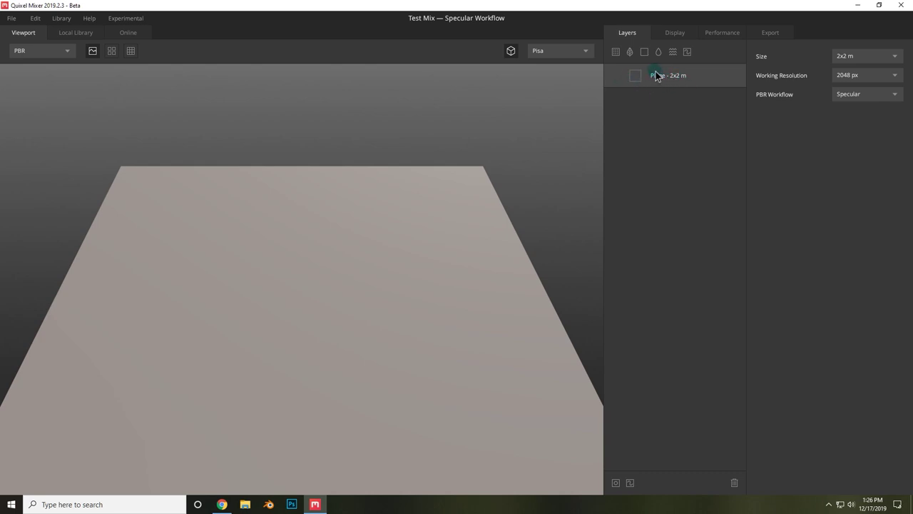
# - Try plane sizes of 10x10 m and then 1x1 m
pyautogui.scroll(-5, 461, 165)
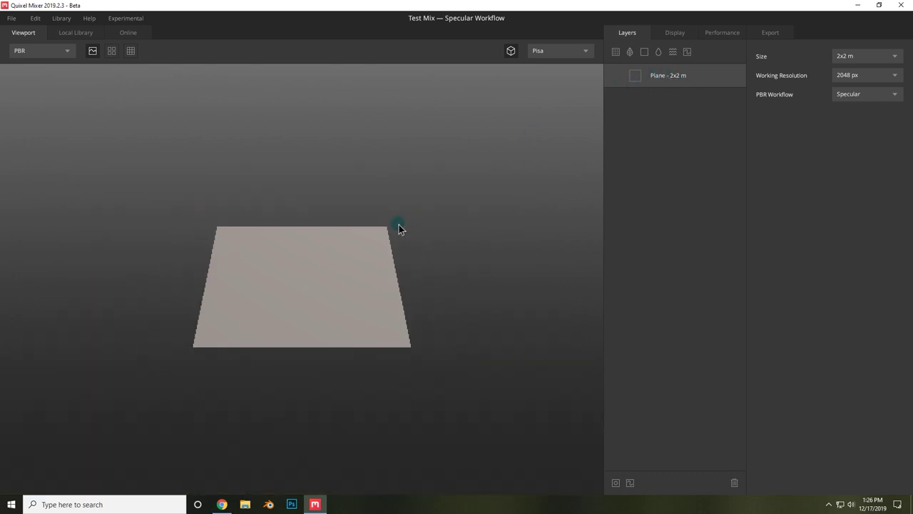
pyautogui.scroll(3, 398, 225)
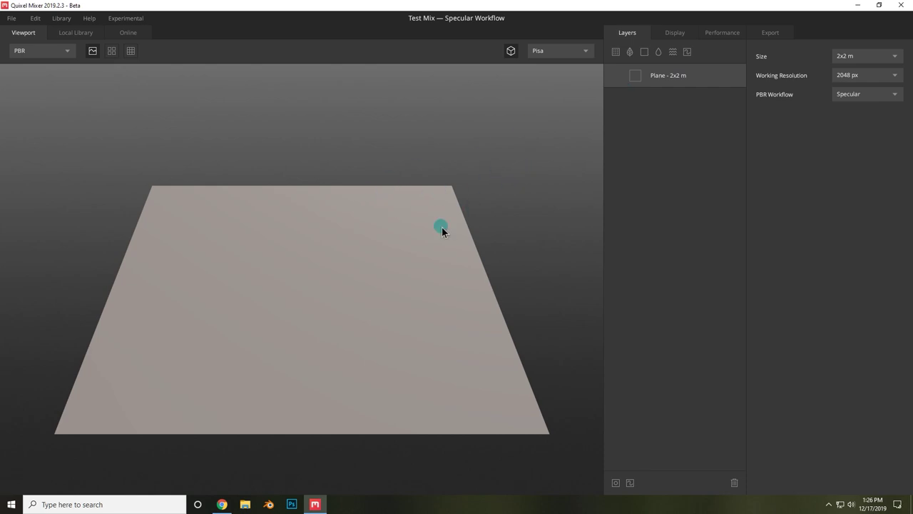
pyautogui.click(850, 57)
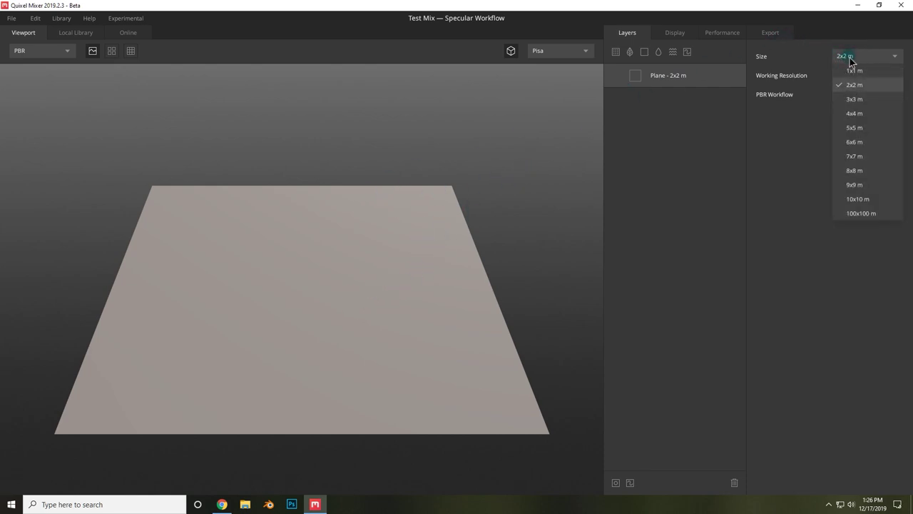
pyautogui.click(866, 200)
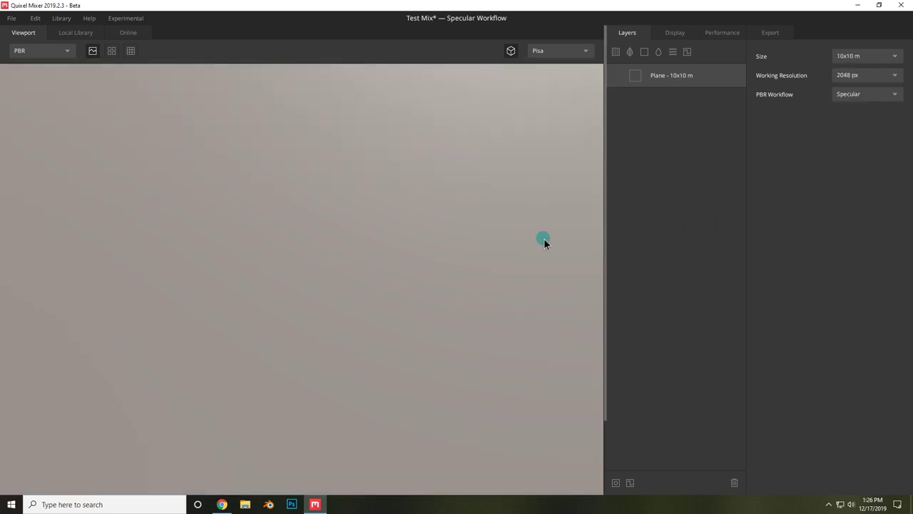
pyautogui.scroll(-5, 513, 236)
pyautogui.scroll(4, 295, 273)
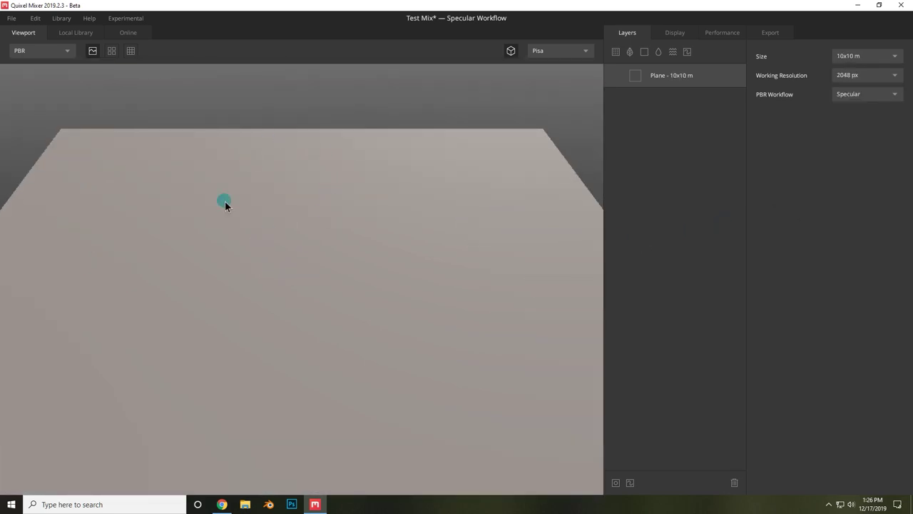
pyautogui.click(876, 57)
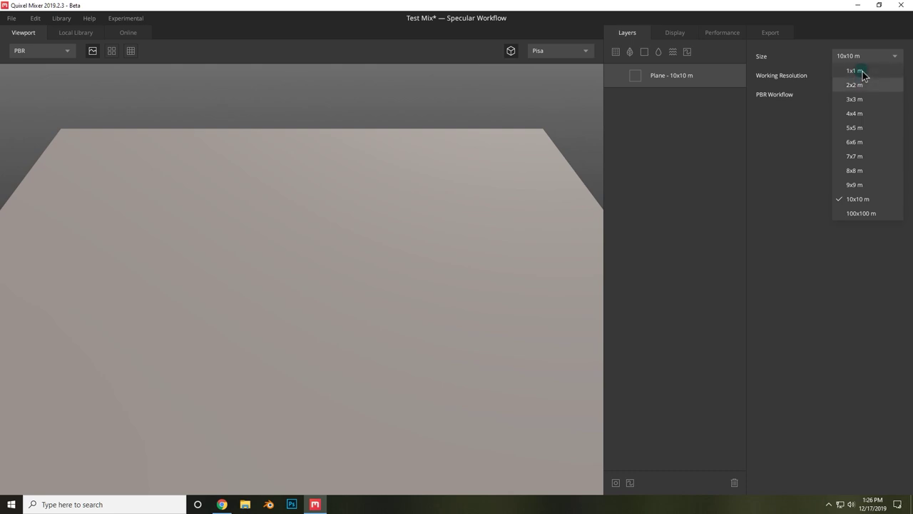
pyautogui.click(856, 71)
pyautogui.scroll(5, 331, 287)
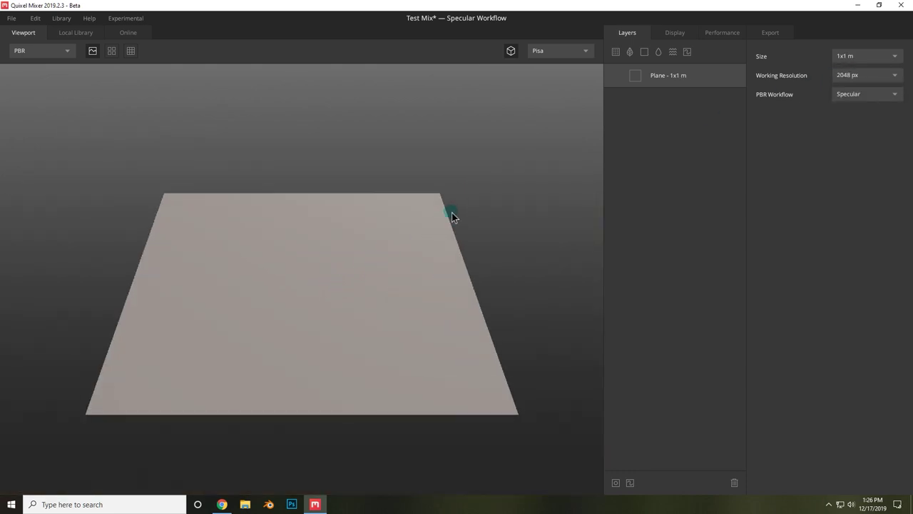
# - Try 4096 px and 8192 px resolutions (cancel 8K), then restore 2048 px and a 2x2 m plane
pyautogui.click(859, 76)
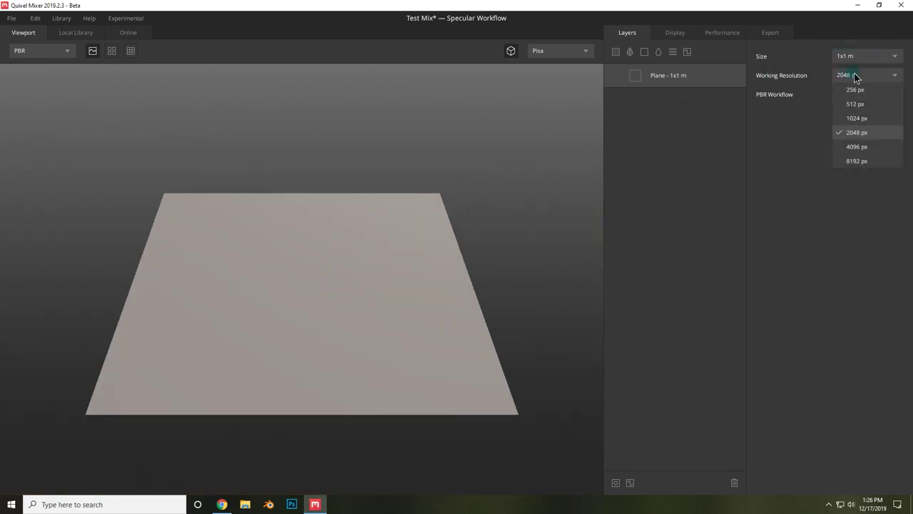
pyautogui.click(857, 146)
pyautogui.click(848, 75)
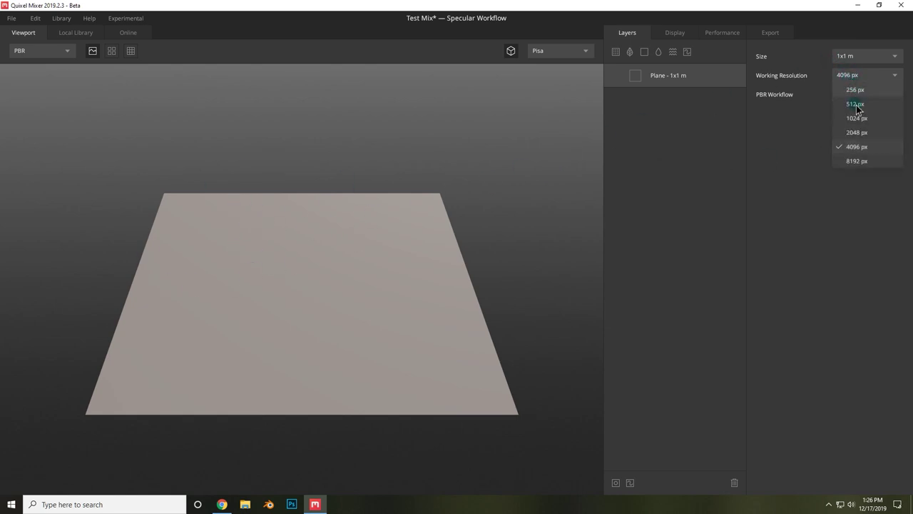
pyautogui.click(860, 162)
pyautogui.click(538, 308)
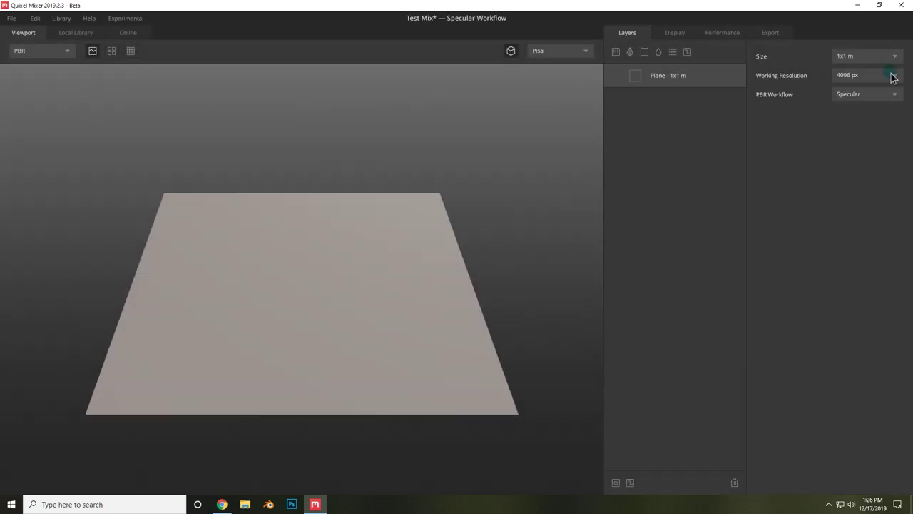
pyautogui.click(892, 76)
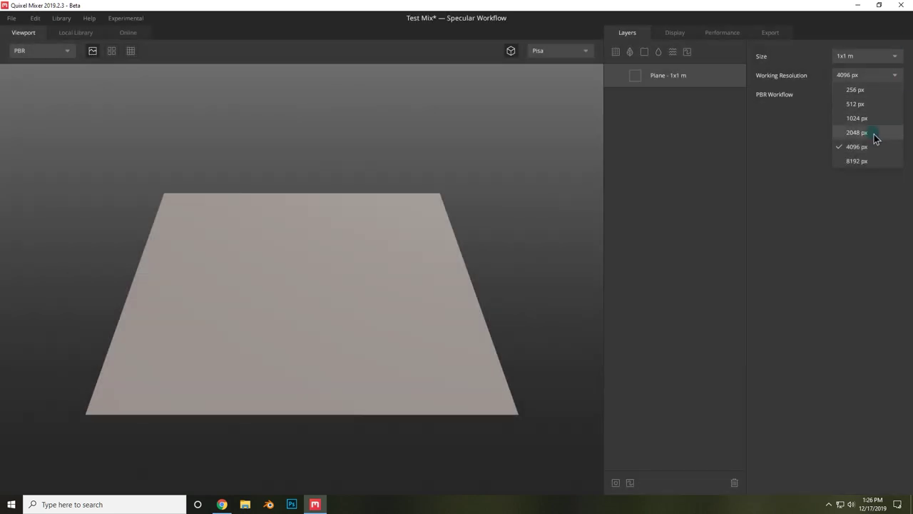
pyautogui.click(857, 76)
pyautogui.click(856, 57)
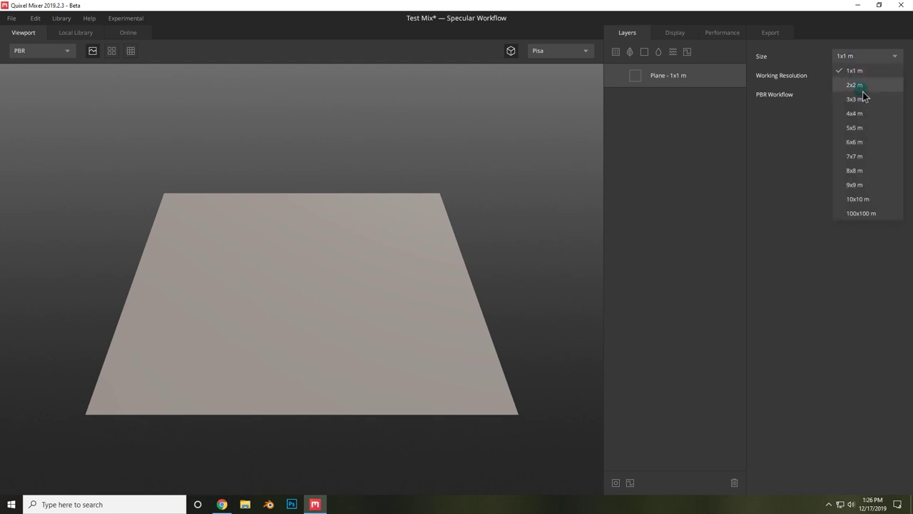
pyautogui.click(860, 87)
# - Bring up the Surface library for a new surface layer
pyautogui.scroll(-2, 485, 146)
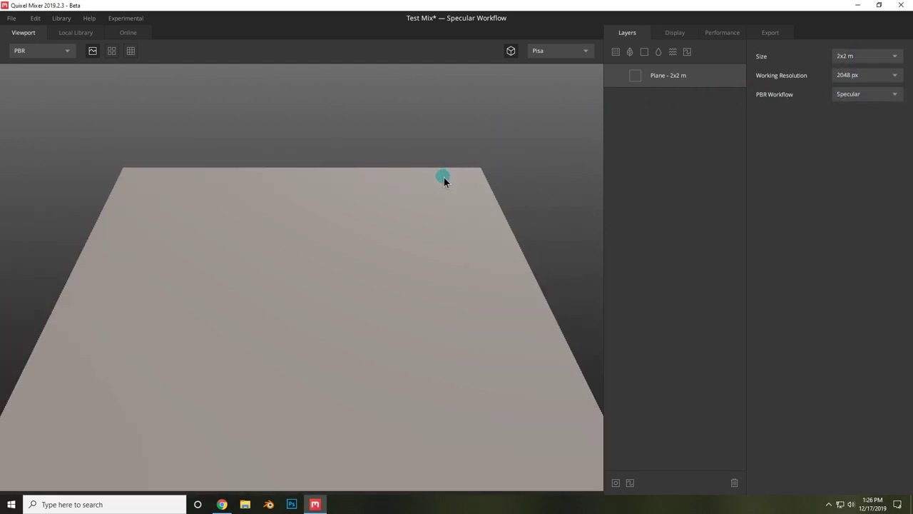
pyautogui.scroll(-2, 439, 179)
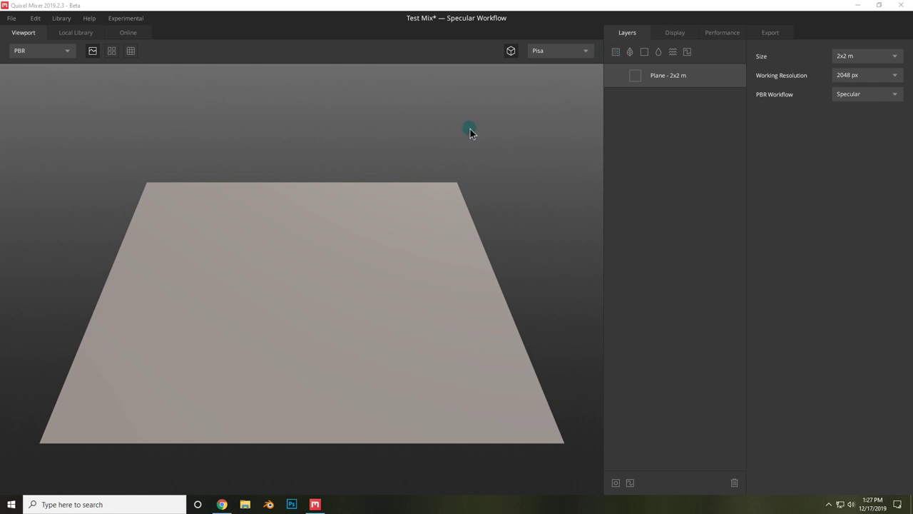
pyautogui.click(615, 55)
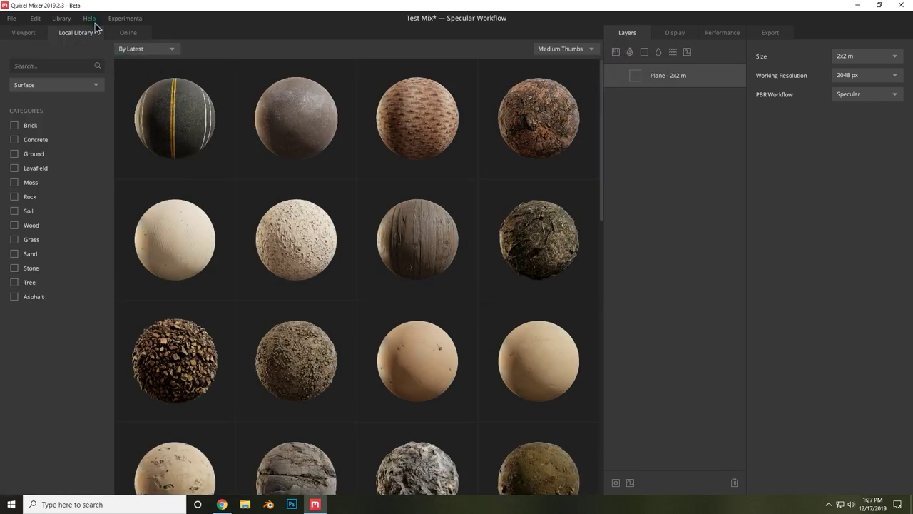
# - Add the Thai Wet Sand Footprints 2x2 m surface from the Local Library as a layer
pyautogui.scroll(-3, 244, 163)
pyautogui.scroll(2, 245, 167)
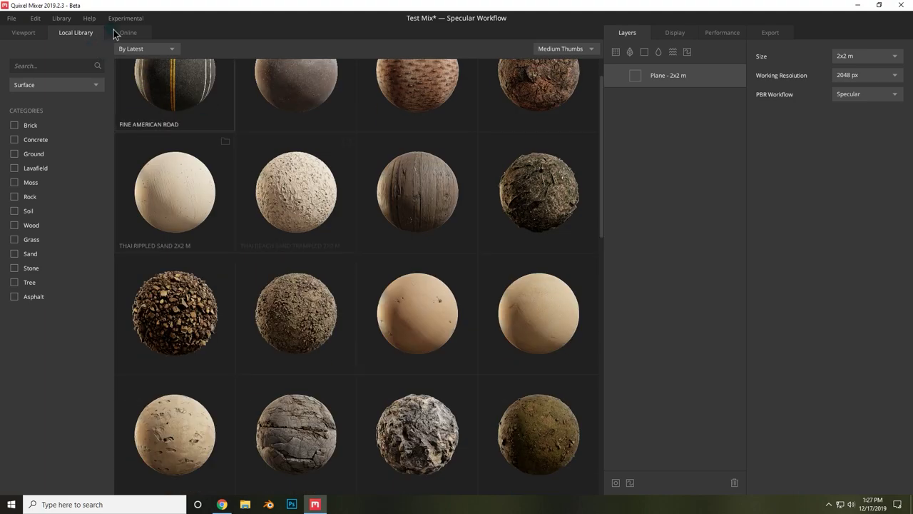
pyautogui.scroll(1, 157, 90)
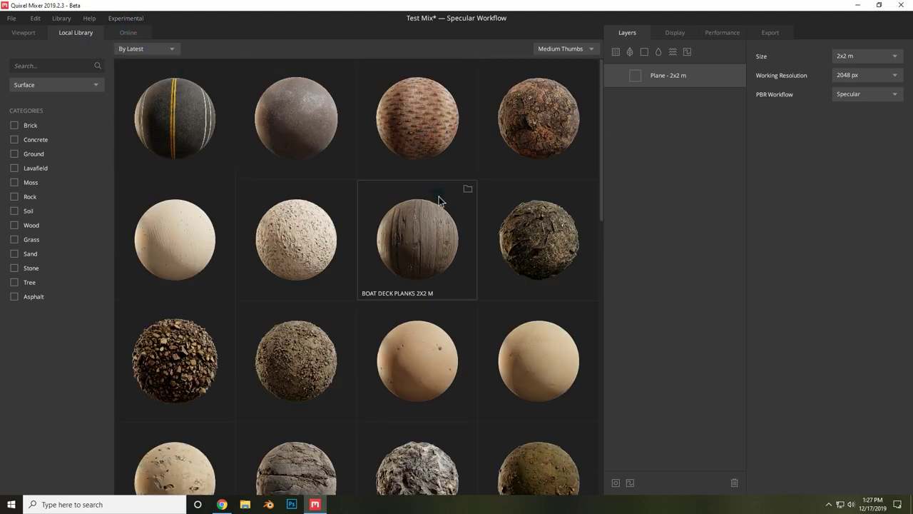
pyautogui.scroll(-1, 434, 196)
pyautogui.scroll(-2, 418, 200)
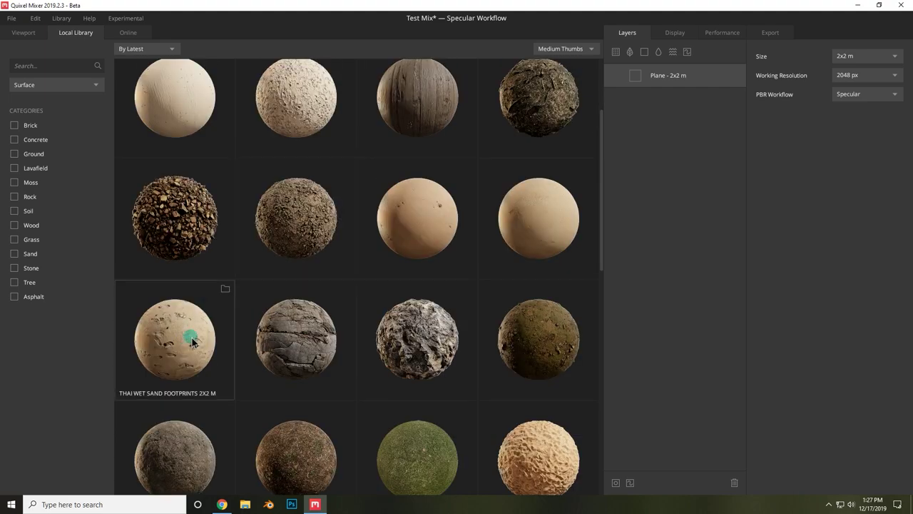
pyautogui.click(188, 353)
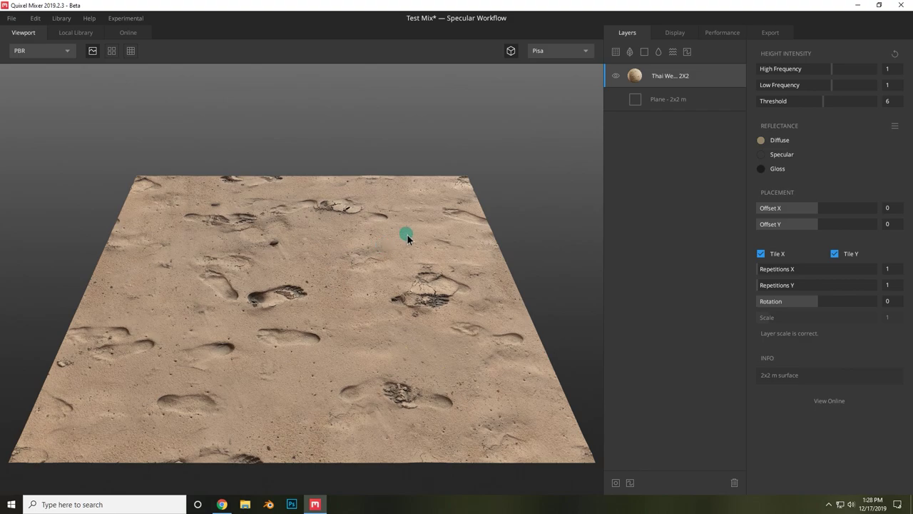
pyautogui.scroll(3, 400, 281)
pyautogui.scroll(-3, 399, 283)
pyautogui.scroll(3, 399, 283)
pyautogui.scroll(-1, 399, 281)
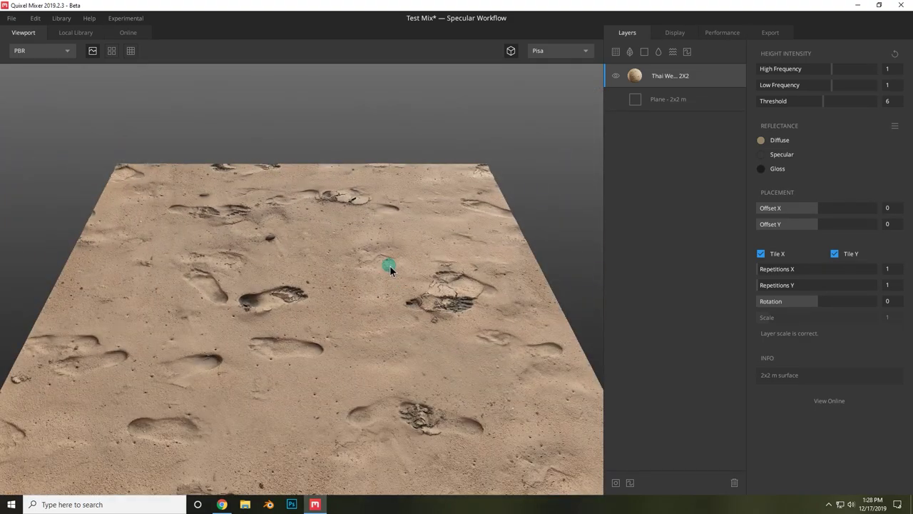
pyautogui.moveTo(390, 265); pyautogui.dragTo(424, 262)
pyautogui.moveTo(424, 262); pyautogui.dragTo(388, 291, button='right')
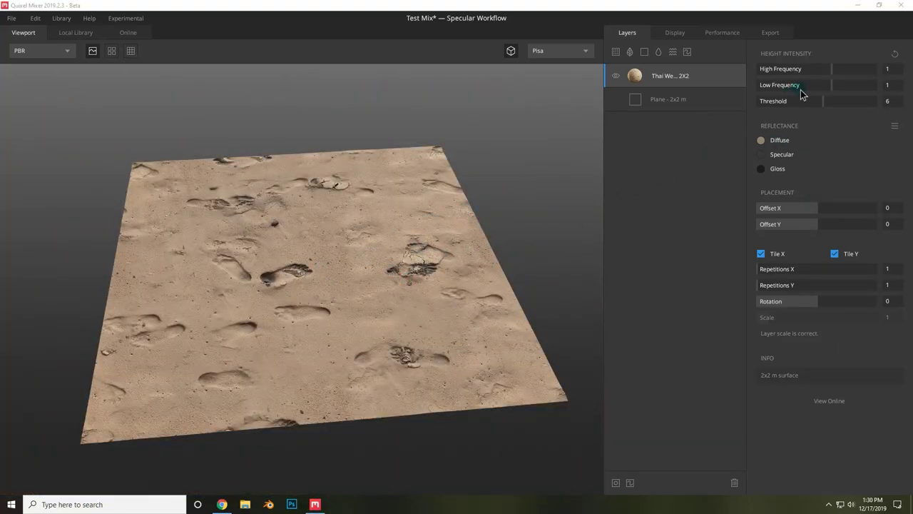
# - Fine-tune the sand layer's High Frequency height intensity, bringing it down to about 0.749
pyautogui.click(457, 214)
pyautogui.click(839, 70)
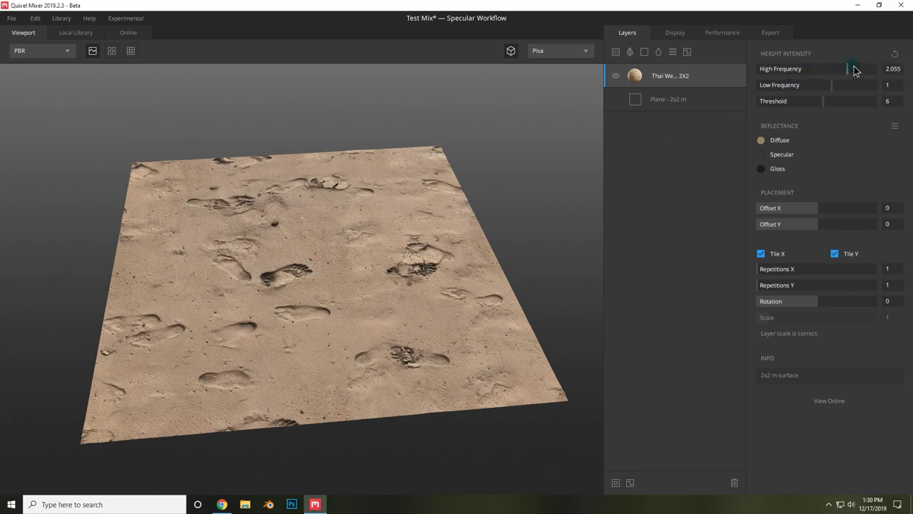
pyautogui.moveTo(871, 69); pyautogui.dragTo(844, 64)
pyautogui.scroll(5, 524, 282)
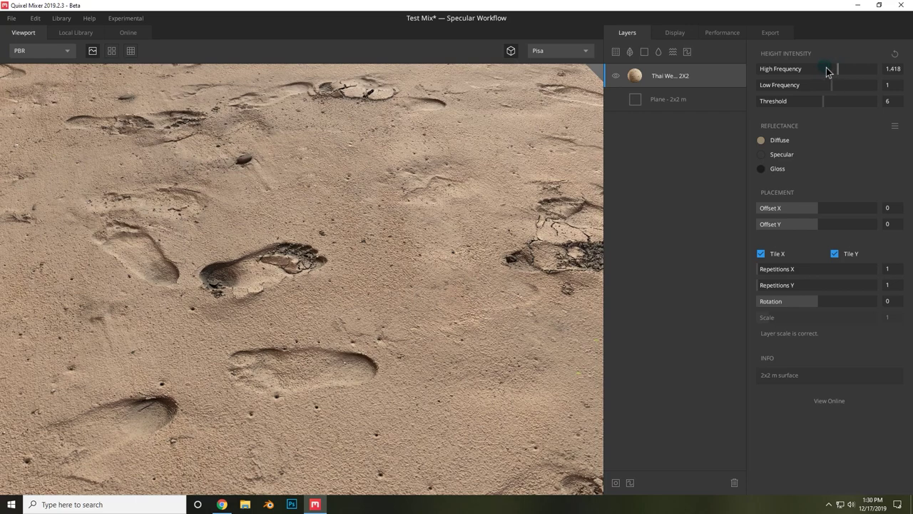
pyautogui.moveTo(826, 72); pyautogui.dragTo(855, 98)
pyautogui.moveTo(341, 330); pyautogui.dragTo(353, 285)
pyautogui.moveTo(825, 65)
pyautogui.mouseDown()
pyautogui.moveTo(863, 65)
pyautogui.moveTo(836, 59)
pyautogui.mouseUp()
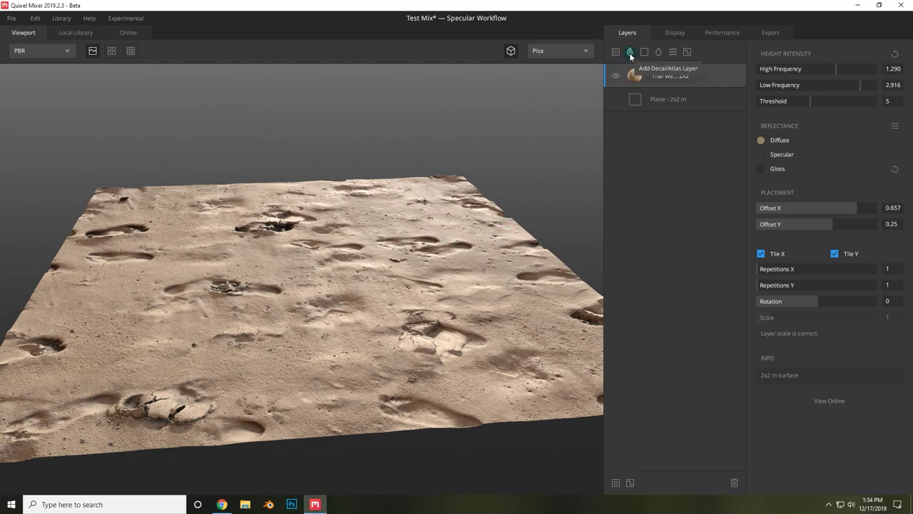
# - Browse the decal and atlas library
pyautogui.click(630, 54)
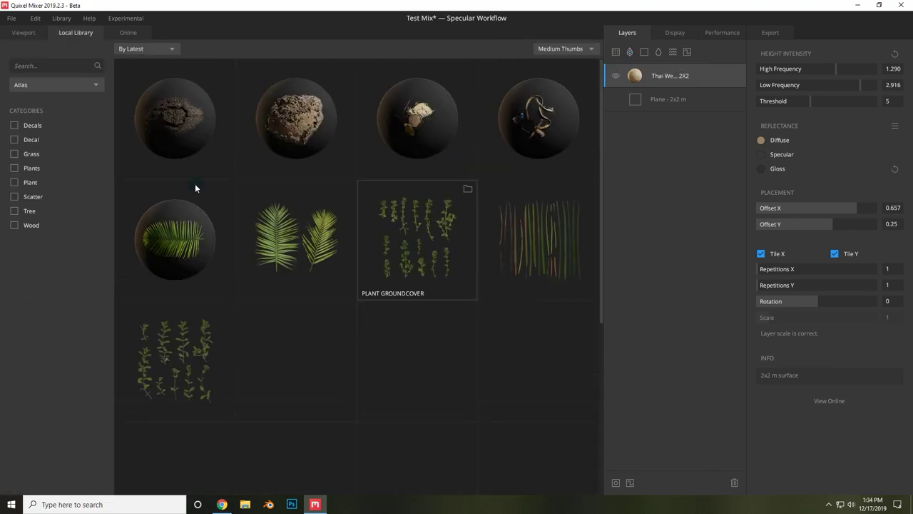
pyautogui.scroll(-3, 215, 230)
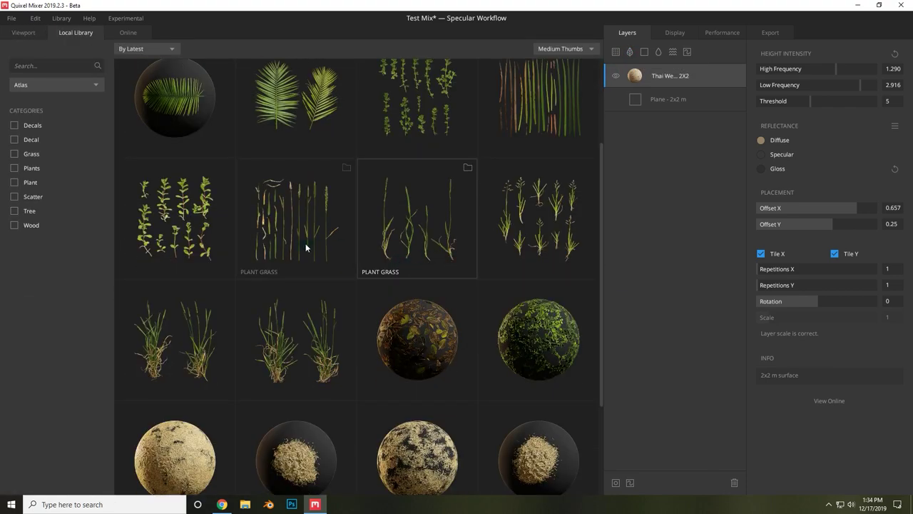
pyautogui.scroll(-3, 305, 247)
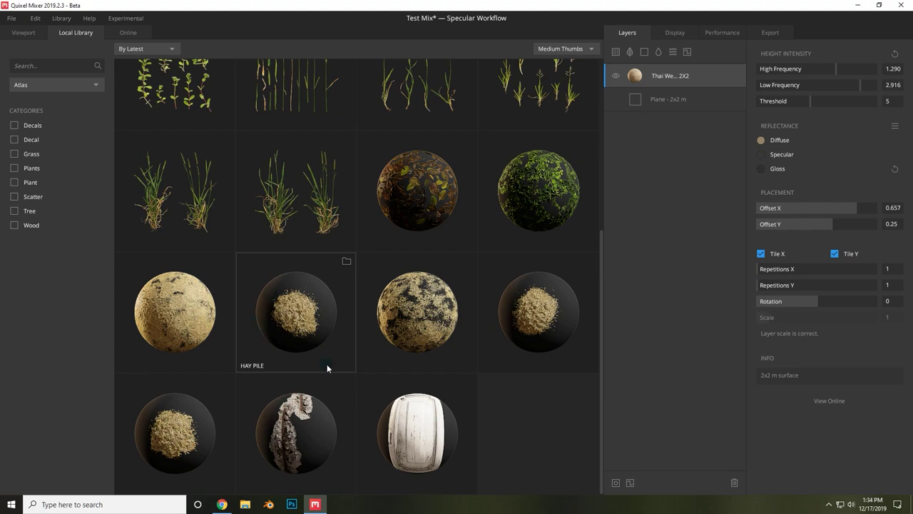
pyautogui.scroll(6, 327, 365)
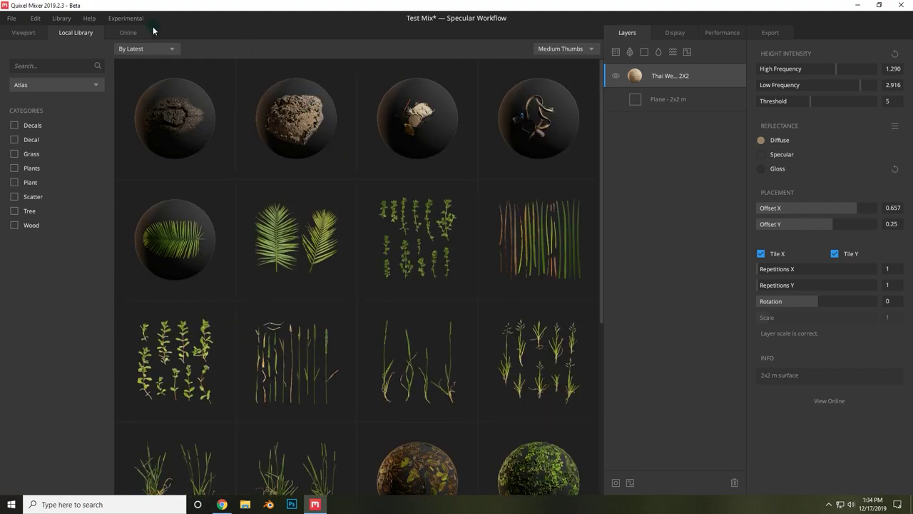
# - Find the Round Manhole Cover 1x1 m in the Online library and preview it
pyautogui.click(142, 32)
pyautogui.scroll(1, 260, 286)
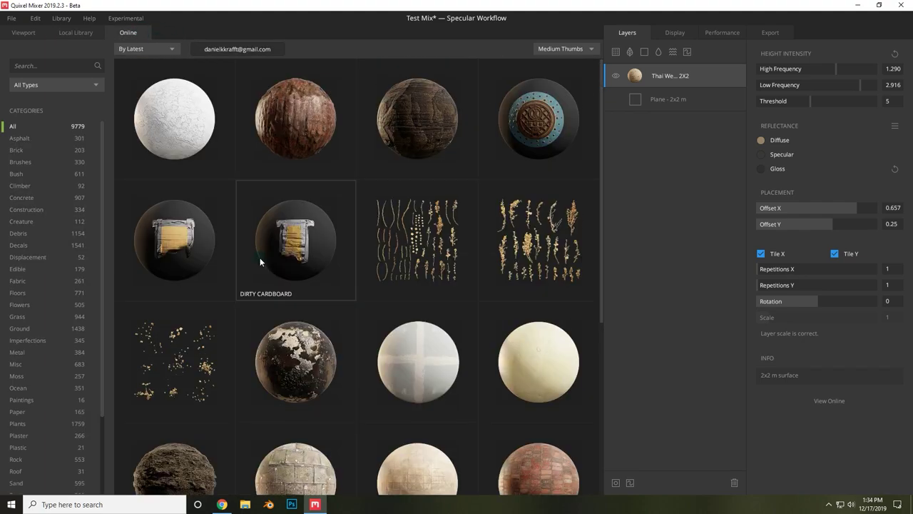
pyautogui.scroll(-2, 260, 257)
pyautogui.scroll(-12, 261, 262)
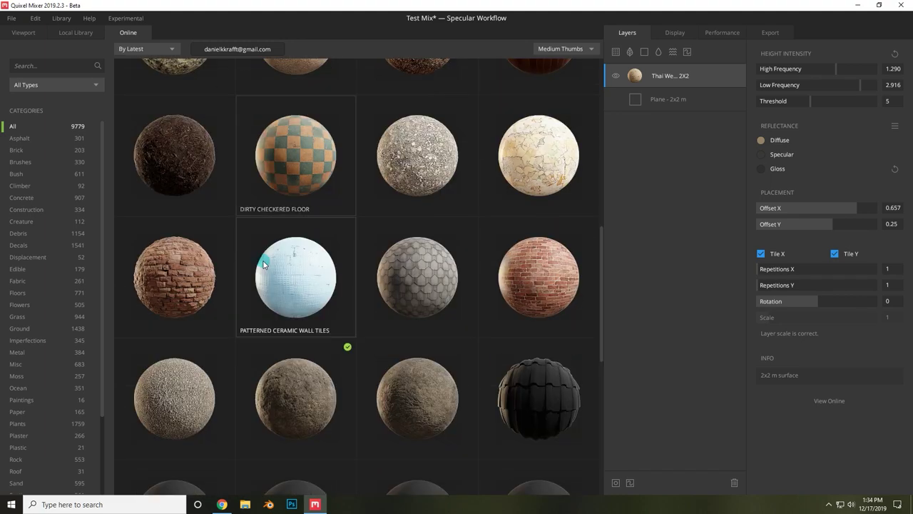
pyautogui.scroll(-12, 219, 240)
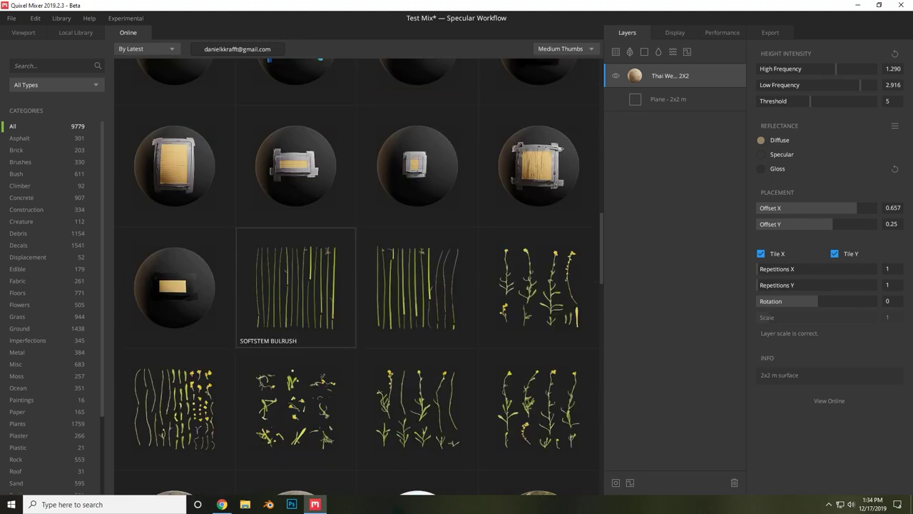
pyautogui.click(187, 240)
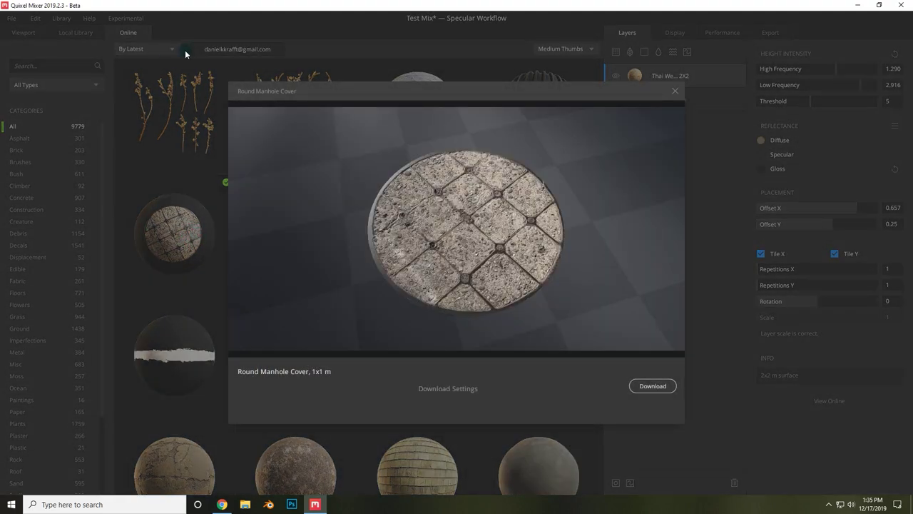
pyautogui.click(678, 92)
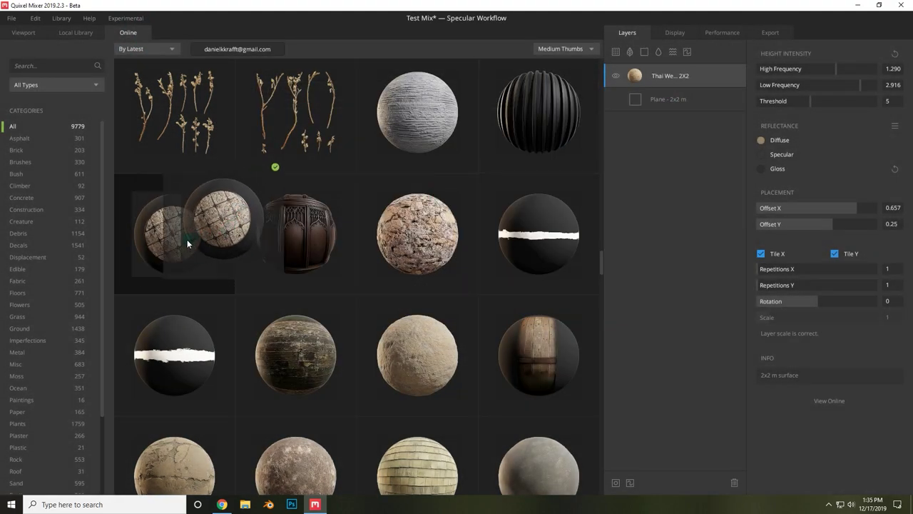
# - Drop the Round Manhole Cover onto the layer stack above the sand and view it closer
pyautogui.moveTo(186, 231); pyautogui.dragTo(677, 80)
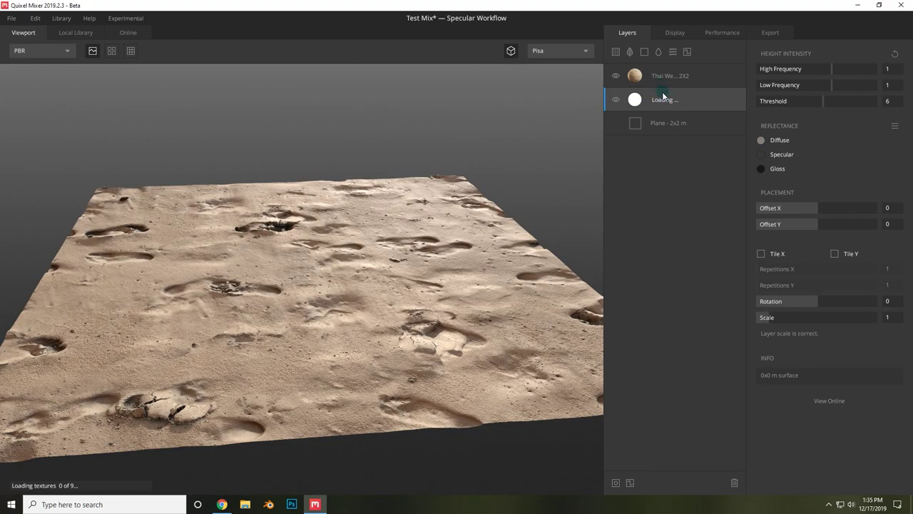
pyautogui.moveTo(499, 185); pyautogui.dragTo(401, 248)
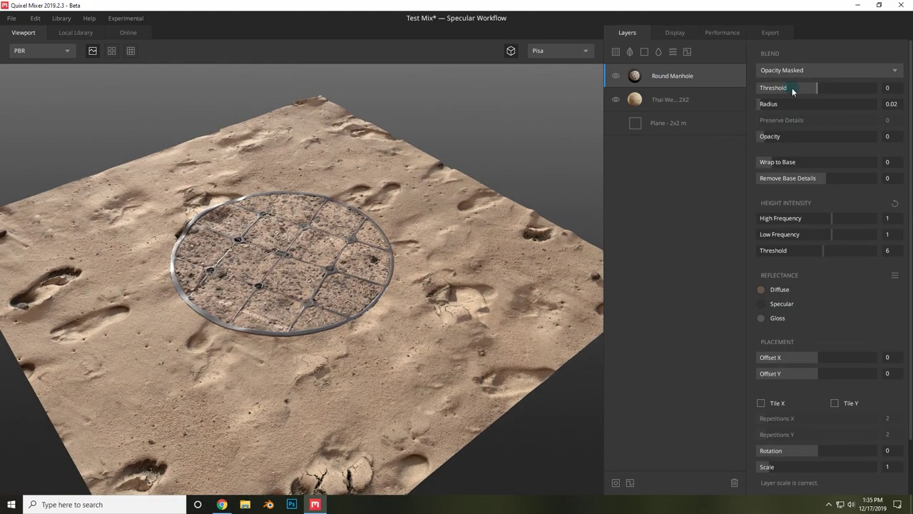
# - Keep the manhole on Opacity Masked with threshold -0.215, radius 0.438, opacity 1 and wrap to base 0.721
pyautogui.click(805, 70)
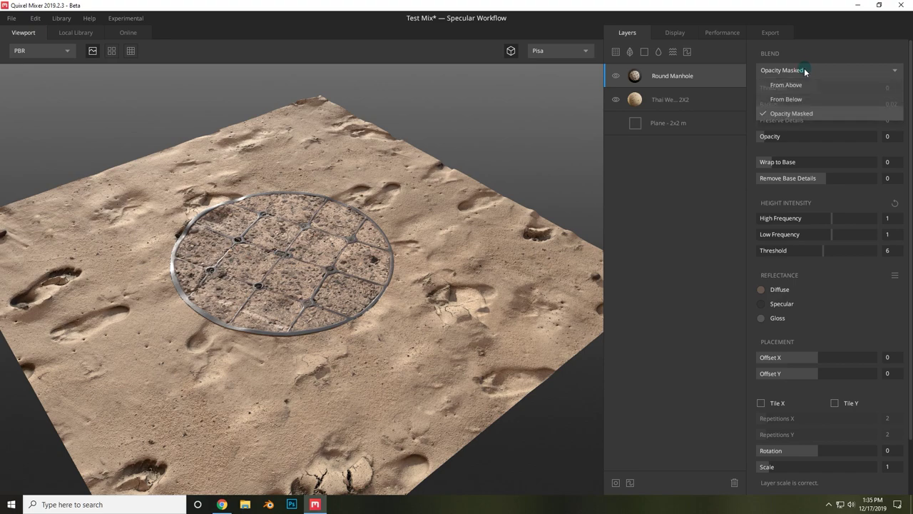
pyautogui.click(802, 74)
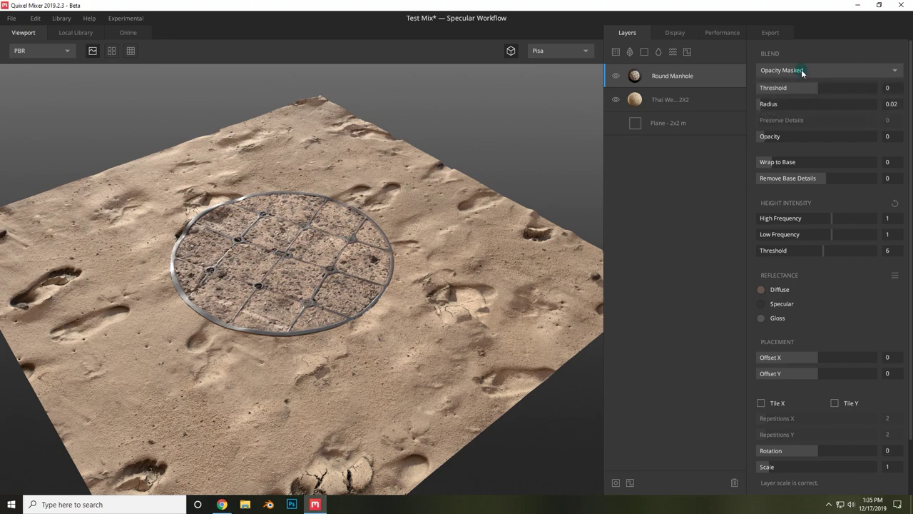
pyautogui.click(803, 69)
pyautogui.click(808, 71)
pyautogui.moveTo(815, 91)
pyautogui.mouseDown()
pyautogui.moveTo(868, 84)
pyautogui.moveTo(768, 87)
pyautogui.moveTo(806, 87)
pyautogui.moveTo(822, 104)
pyautogui.moveTo(809, 100)
pyautogui.mouseUp()
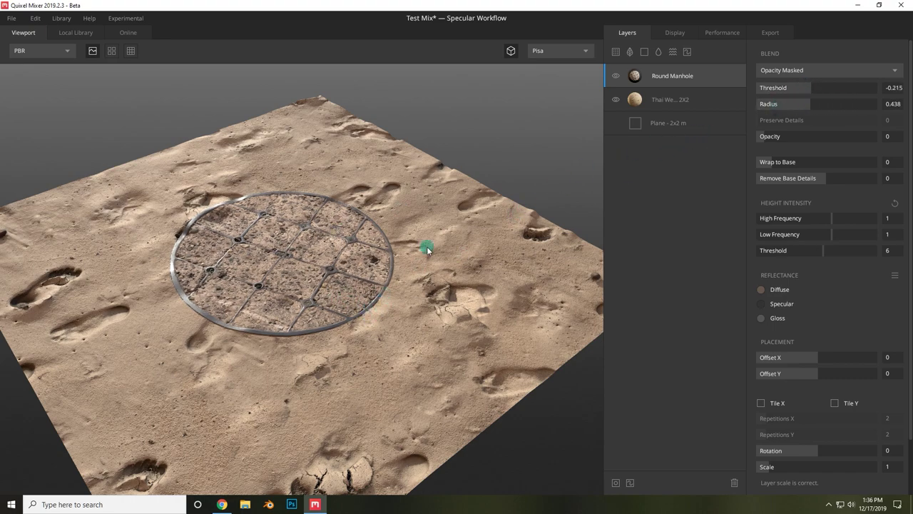
pyautogui.moveTo(771, 139); pyautogui.dragTo(881, 162)
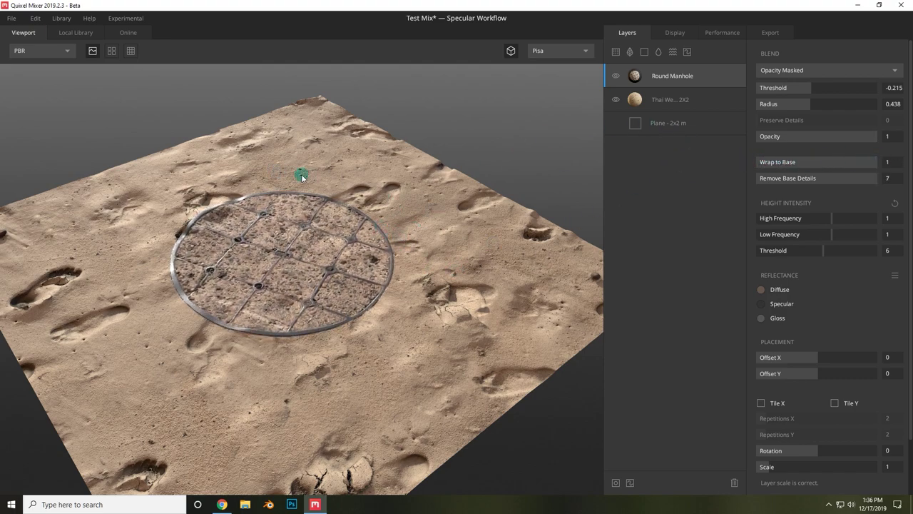
# - Drop the manhole's Wrap to Base to 0 and view it from low across the sand
pyautogui.scroll(5, 370, 291)
pyautogui.scroll(-5, 371, 291)
pyautogui.moveTo(375, 286); pyautogui.dragTo(401, 213)
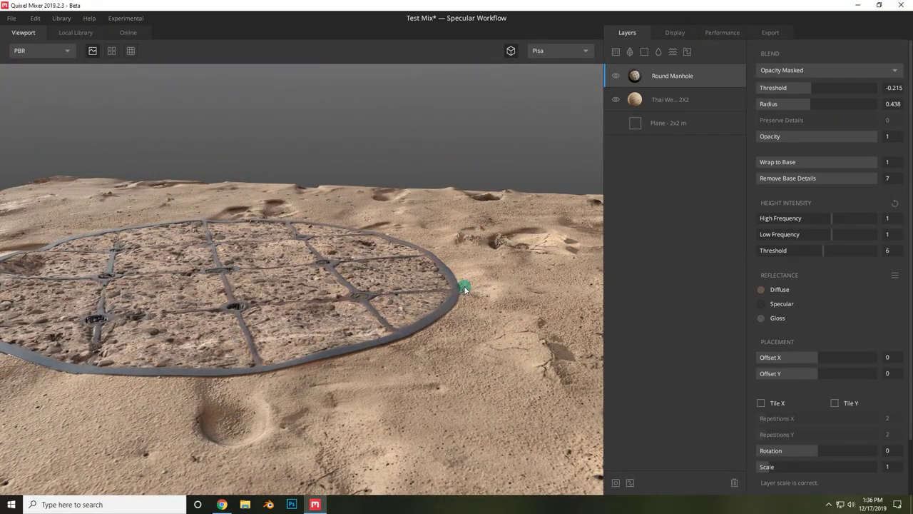
pyautogui.moveTo(463, 288); pyautogui.dragTo(448, 289)
pyautogui.moveTo(865, 167); pyautogui.dragTo(738, 163)
pyautogui.moveTo(526, 197); pyautogui.dragTo(300, 221)
# - Inspect the flat manhole from above, then set Wrap to Base to 0.673
pyautogui.scroll(3, 274, 310)
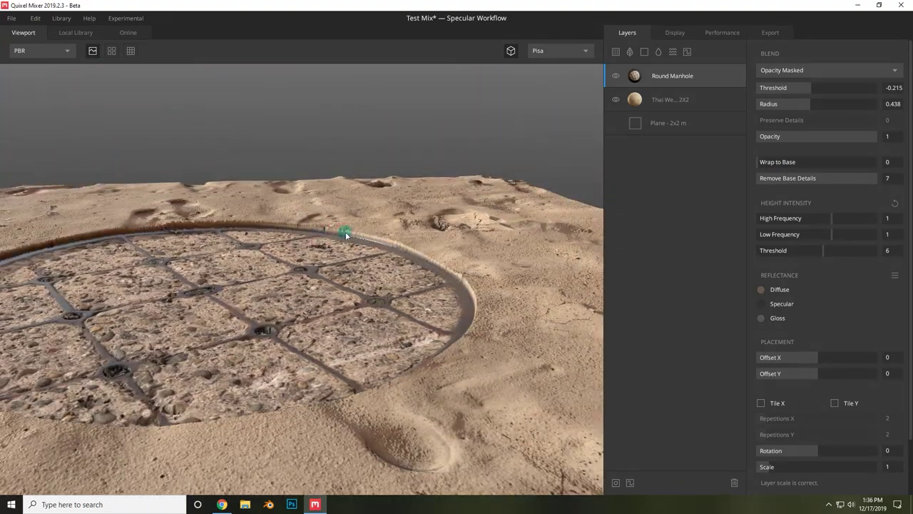
pyautogui.moveTo(421, 271); pyautogui.dragTo(191, 190)
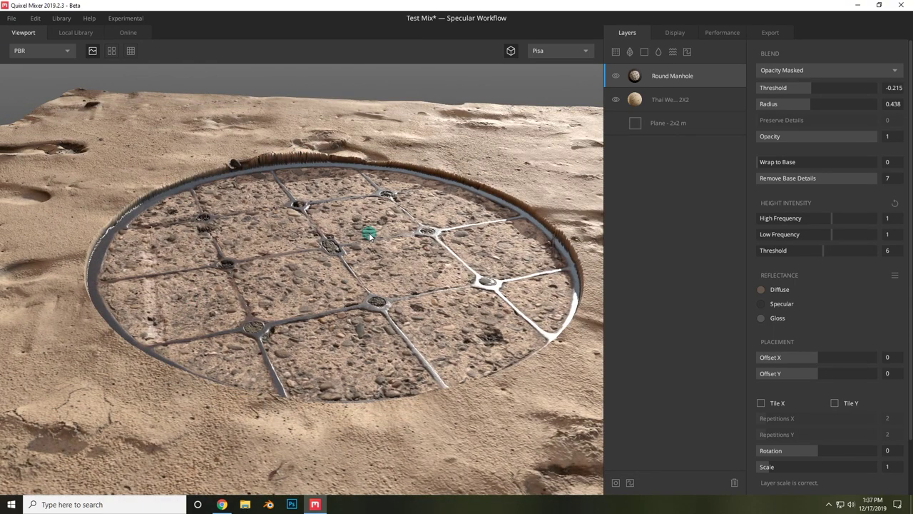
pyautogui.scroll(-3, 254, 204)
pyautogui.scroll(-3, 292, 235)
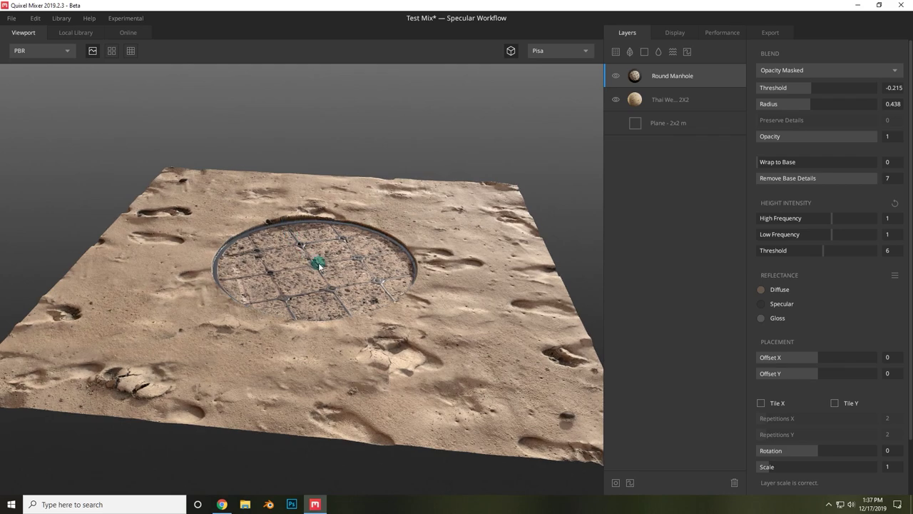
pyautogui.moveTo(320, 266); pyautogui.dragTo(385, 298)
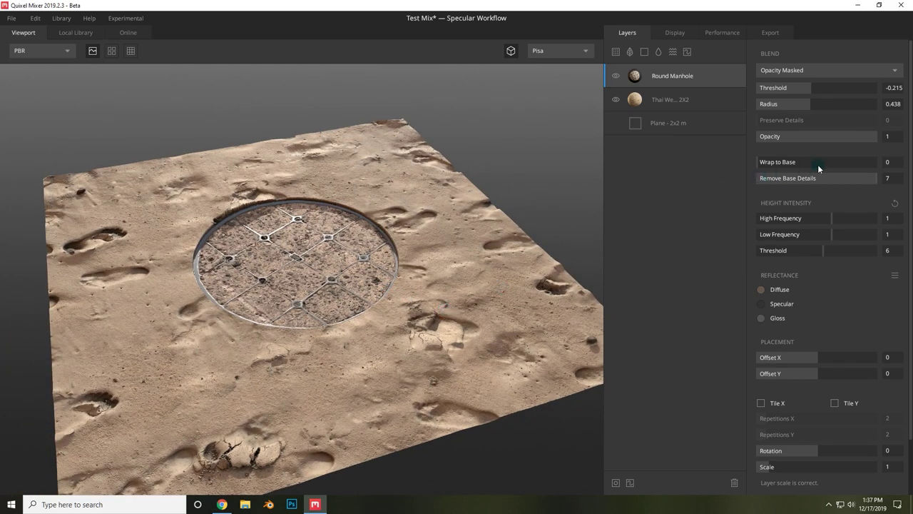
pyautogui.moveTo(812, 167); pyautogui.dragTo(838, 161)
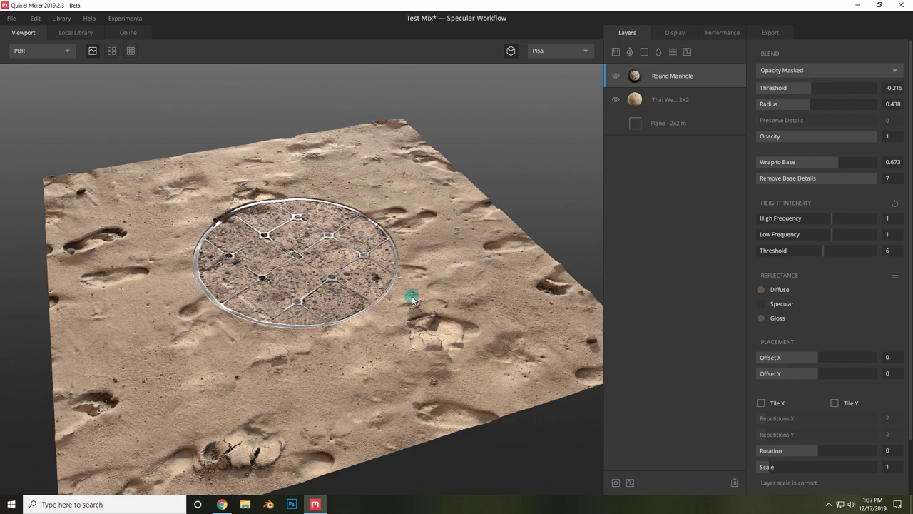
pyautogui.moveTo(414, 299); pyautogui.dragTo(505, 283)
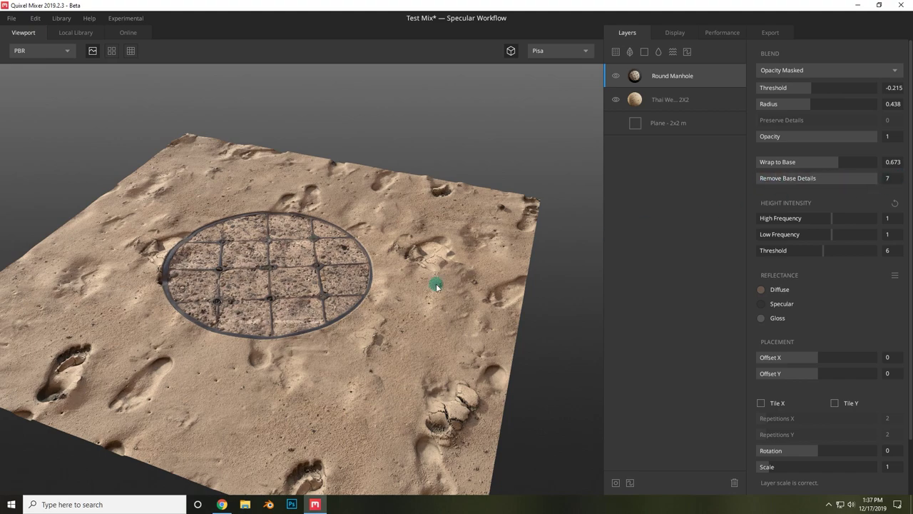
pyautogui.scroll(5, 388, 306)
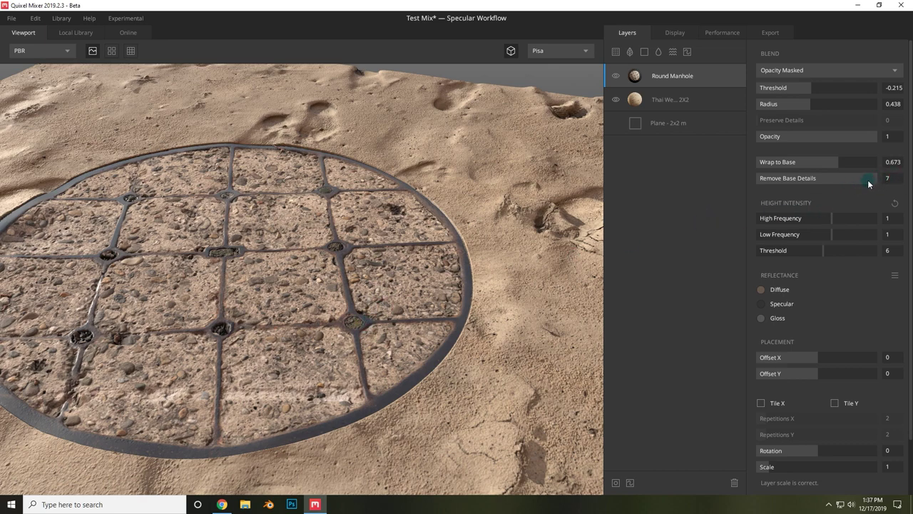
pyautogui.moveTo(870, 185); pyautogui.dragTo(724, 177)
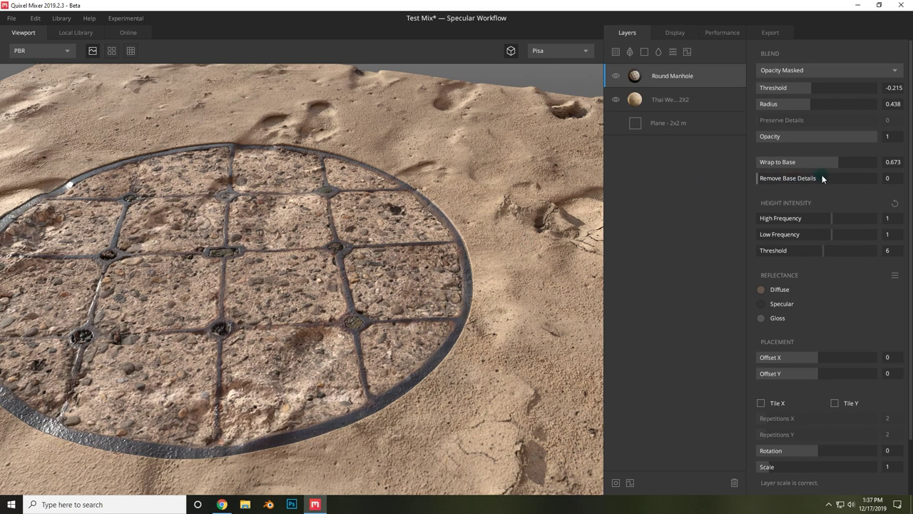
pyautogui.moveTo(277, 298); pyautogui.dragTo(258, 339)
pyautogui.scroll(5, 257, 335)
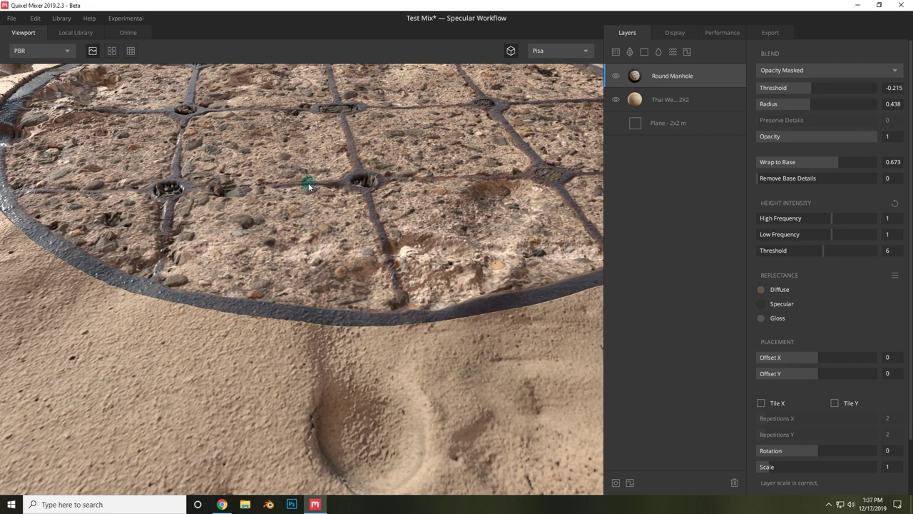
pyautogui.scroll(-5, 413, 274)
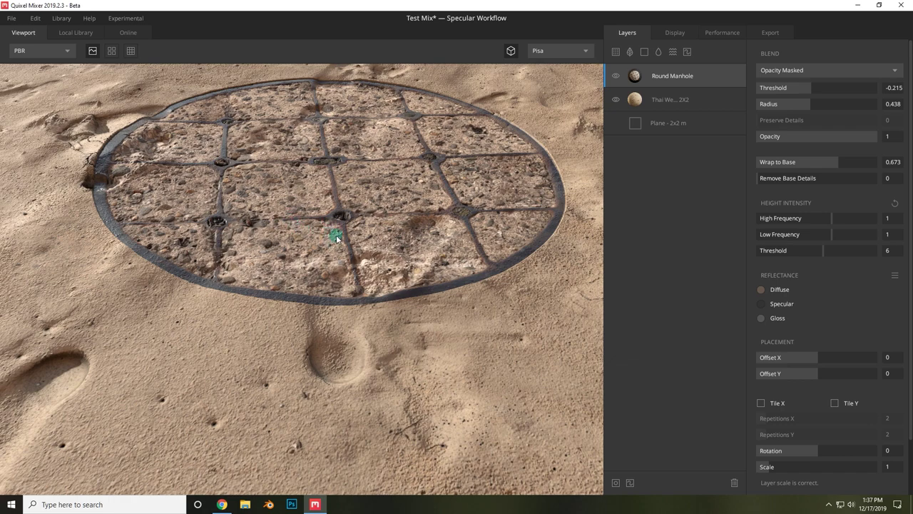
pyautogui.moveTo(831, 184); pyautogui.dragTo(905, 178)
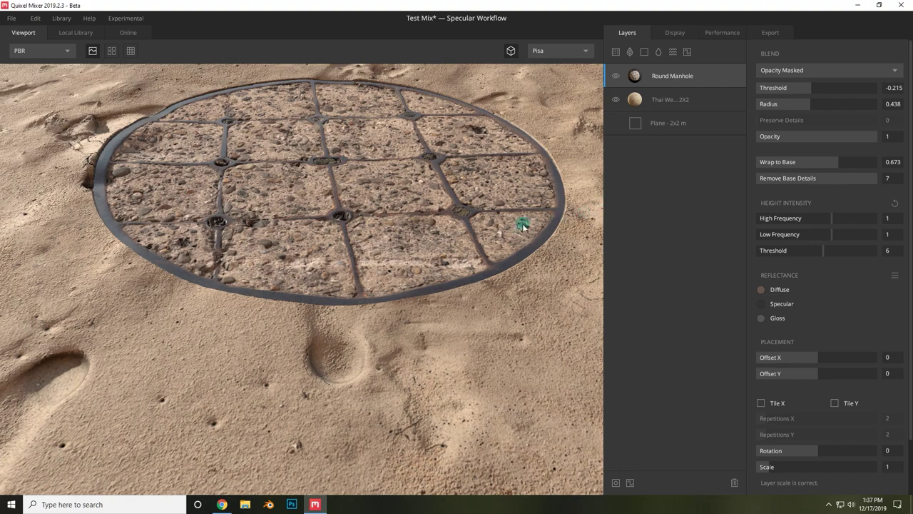
pyautogui.moveTo(459, 251); pyautogui.dragTo(345, 330)
pyautogui.scroll(-3, 350, 314)
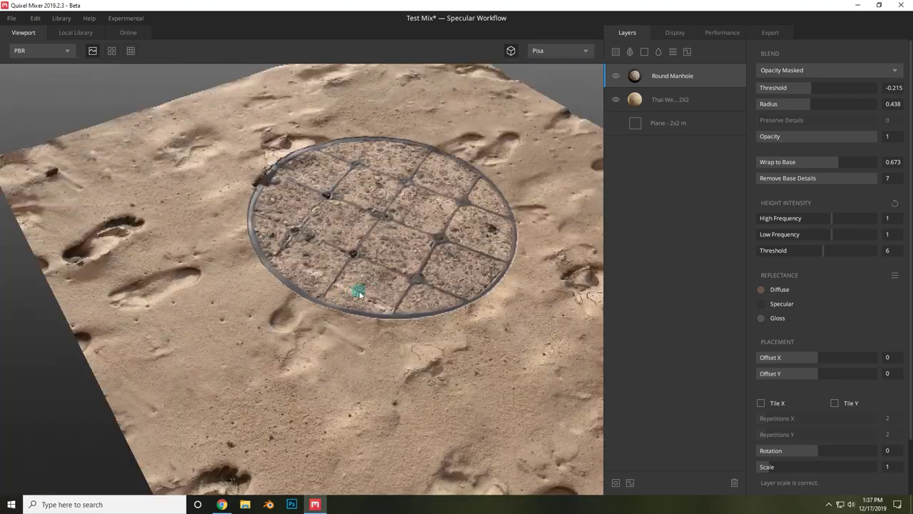
pyautogui.moveTo(235, 214); pyautogui.dragTo(840, 229, button='right')
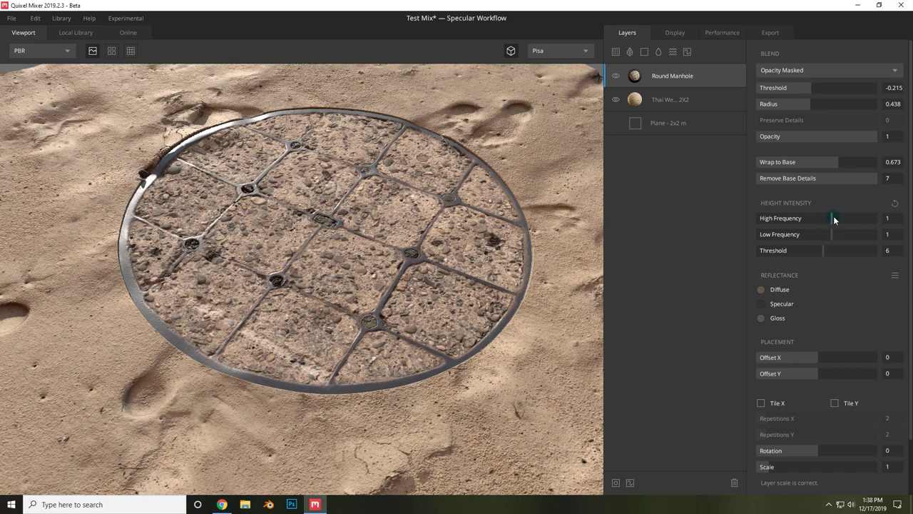
# - Raise the manhole's height frequency, inspect the relief, then reset height intensity to its defaults
pyautogui.moveTo(834, 219); pyautogui.dragTo(908, 234)
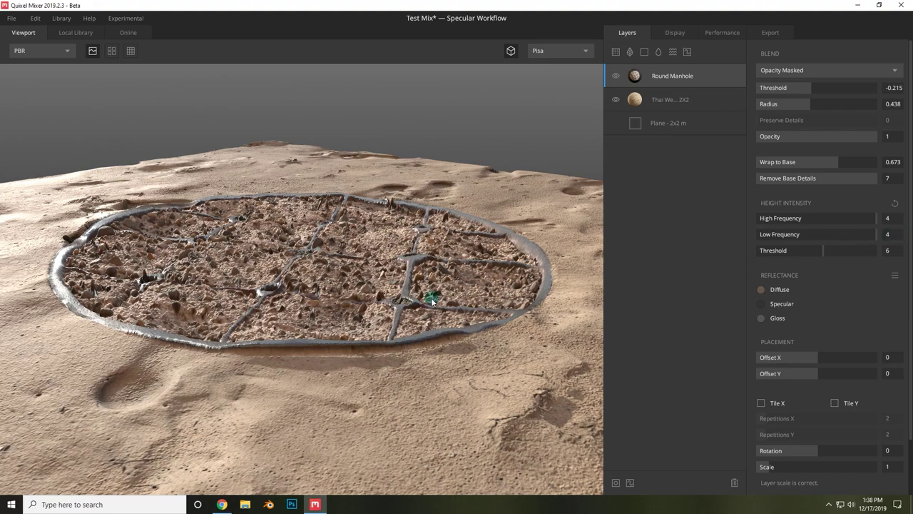
pyautogui.moveTo(438, 261); pyautogui.dragTo(427, 321)
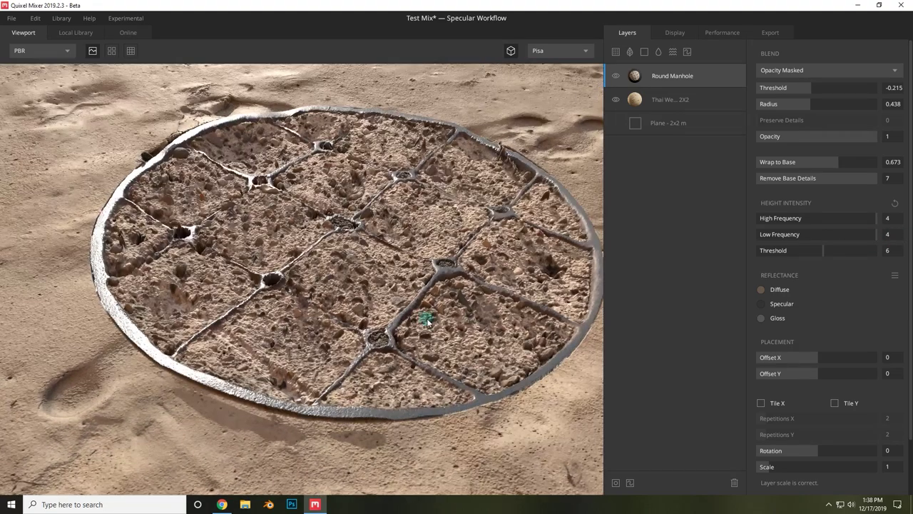
pyautogui.click(895, 204)
pyautogui.moveTo(468, 309); pyautogui.dragTo(240, 278)
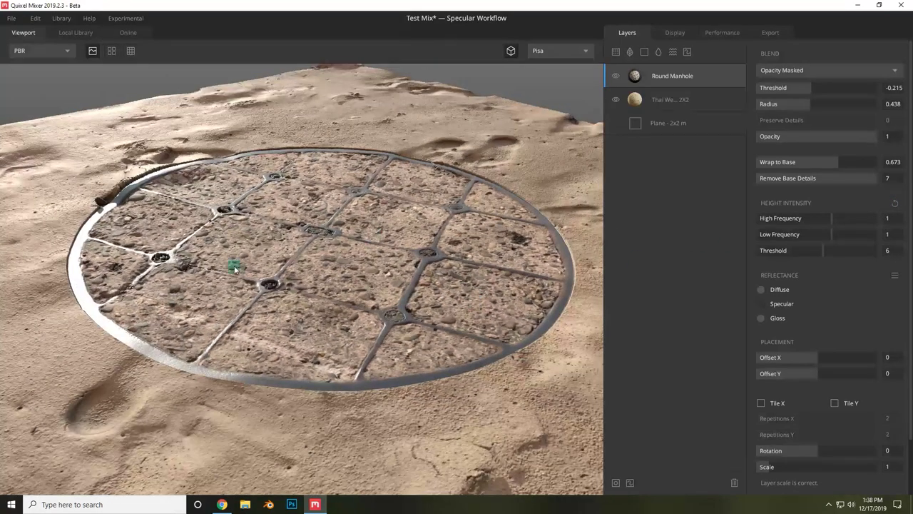
pyautogui.scroll(-3, 265, 265)
pyautogui.scroll(-1, 811, 338)
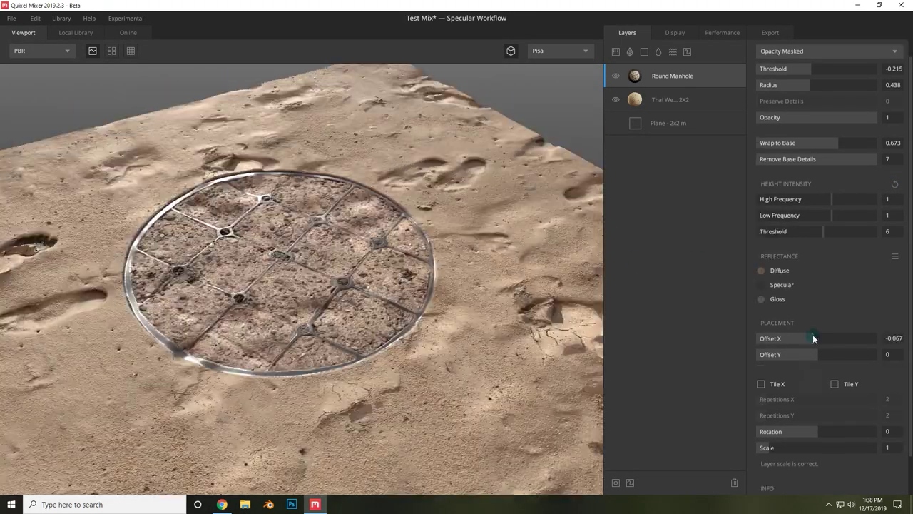
# - Move the manhole decal toward the sand's centre, unrotated, and enlarge it to scale 1.086
pyautogui.moveTo(811, 339); pyautogui.dragTo(829, 335)
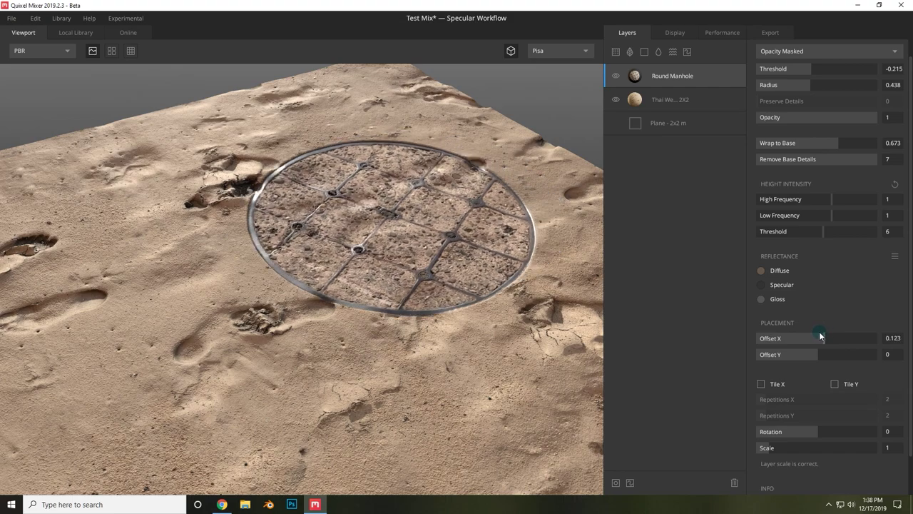
pyautogui.moveTo(819, 336); pyautogui.dragTo(812, 355)
pyautogui.moveTo(813, 431)
pyautogui.mouseDown()
pyautogui.moveTo(848, 430)
pyautogui.moveTo(775, 431)
pyautogui.moveTo(821, 431)
pyautogui.mouseUp()
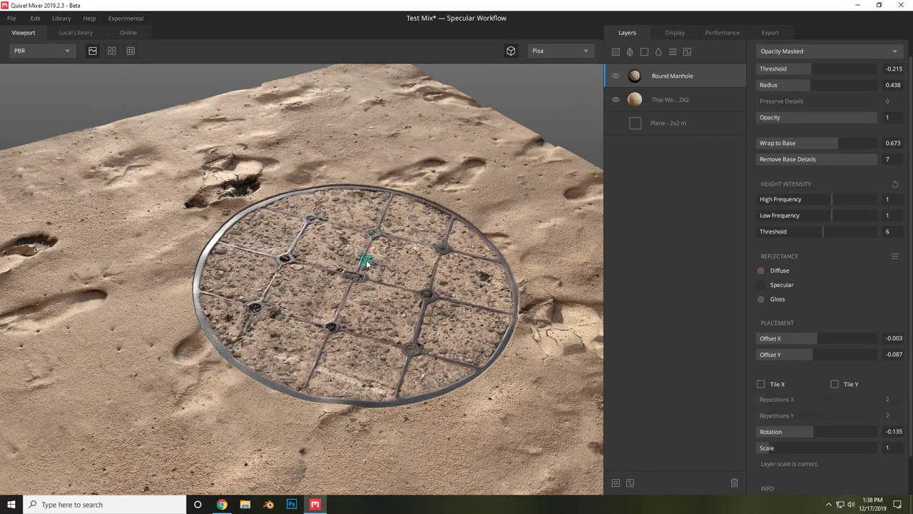
pyautogui.scroll(-5, 367, 289)
pyautogui.scroll(3, 353, 184)
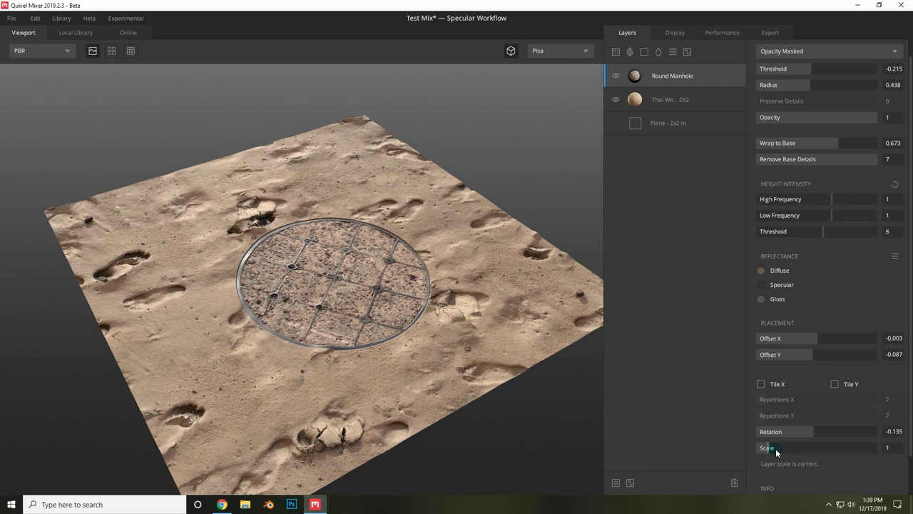
pyautogui.moveTo(776, 452); pyautogui.dragTo(781, 449)
pyautogui.moveTo(814, 341); pyautogui.dragTo(805, 353)
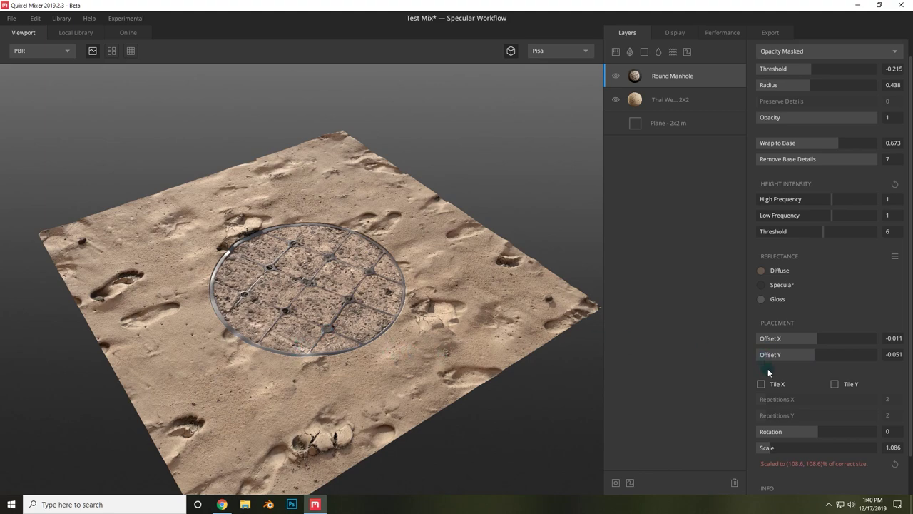
# - Test tiling the manhole in X and Y, then turn tiling off for a single decal
pyautogui.click(762, 385)
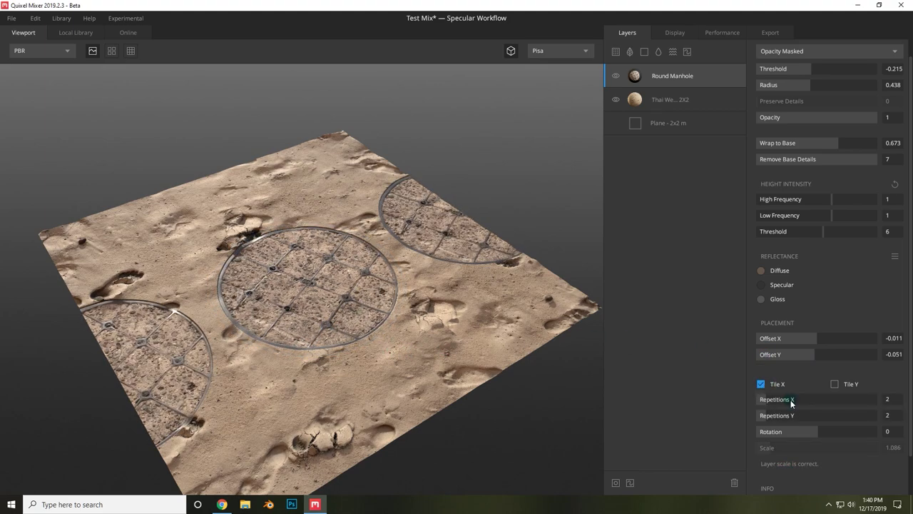
pyautogui.click(834, 384)
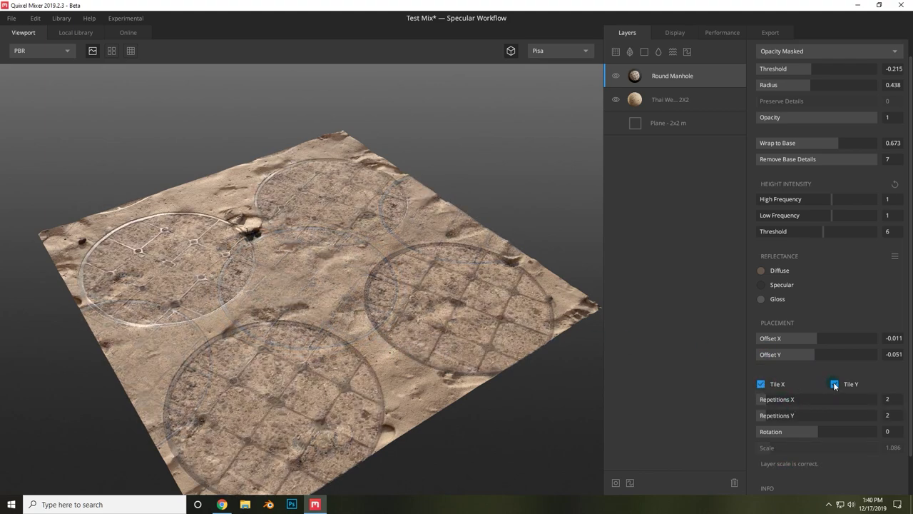
pyautogui.click(835, 384)
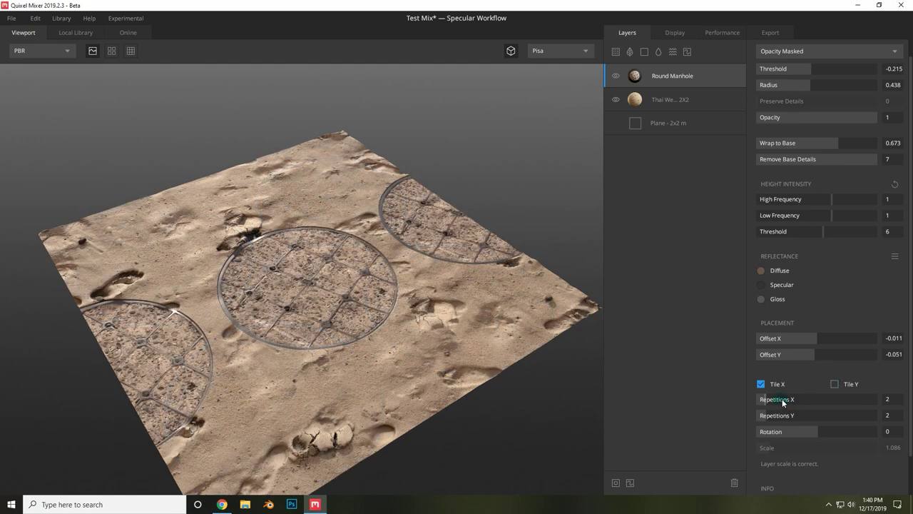
pyautogui.moveTo(782, 398)
pyautogui.mouseDown()
pyautogui.moveTo(792, 398)
pyautogui.moveTo(759, 397)
pyautogui.moveTo(775, 401)
pyautogui.mouseUp()
pyautogui.click(760, 384)
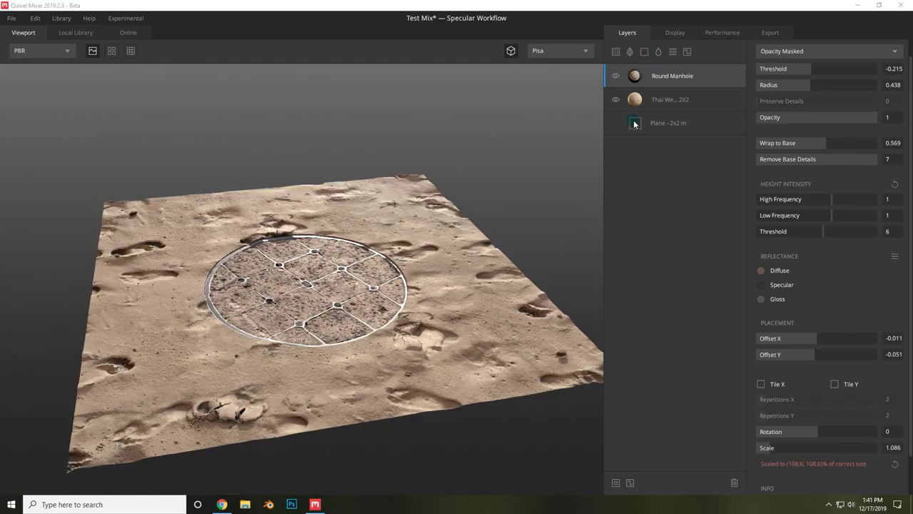
# - Add a Solid layer below the manhole and sand layers and rename it Base Layer
pyautogui.click(645, 52)
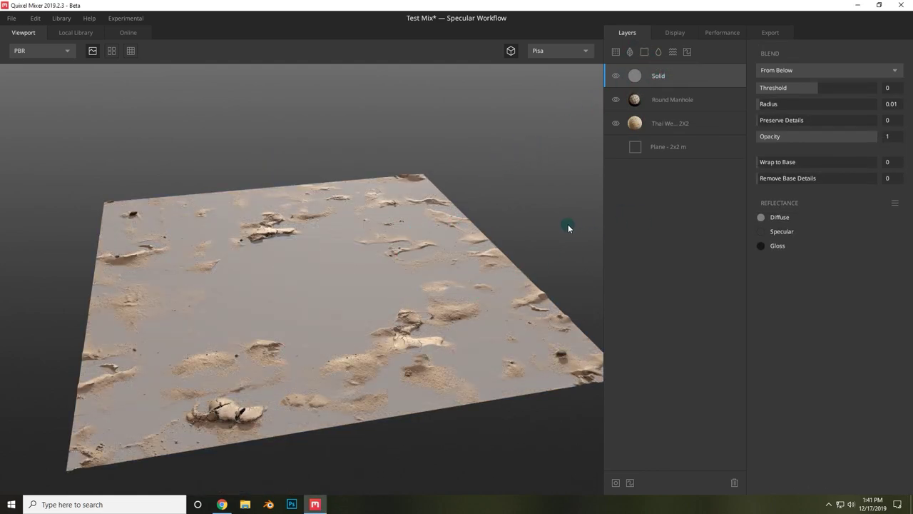
pyautogui.moveTo(665, 74); pyautogui.dragTo(664, 127)
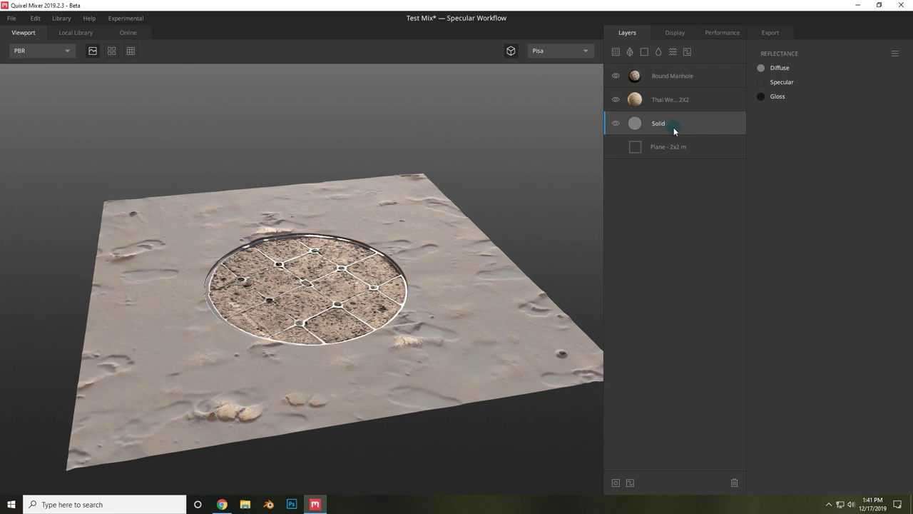
pyautogui.doubleClick(657, 126)
pyautogui.write('Base Ka')
pyautogui.click(671, 100)
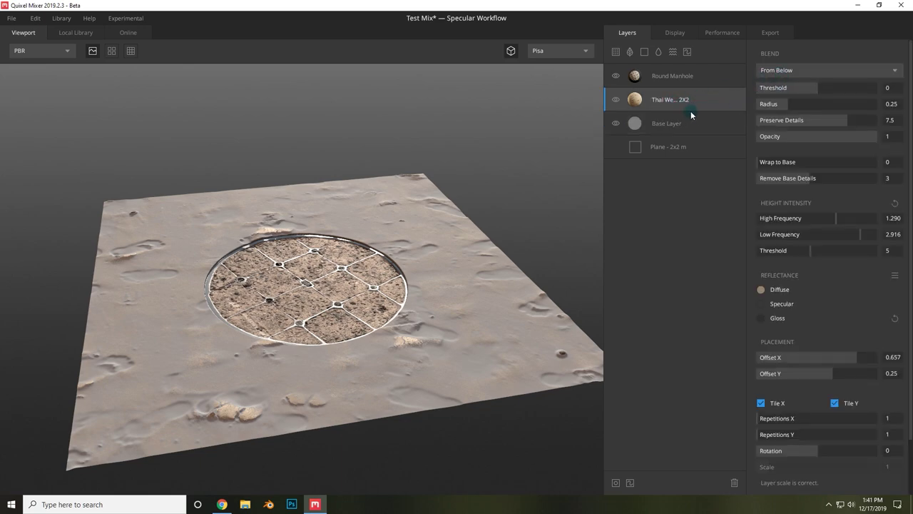
# - Set the sand layer's blend to From Above and raise its threshold so sand covers more
pyautogui.click(785, 71)
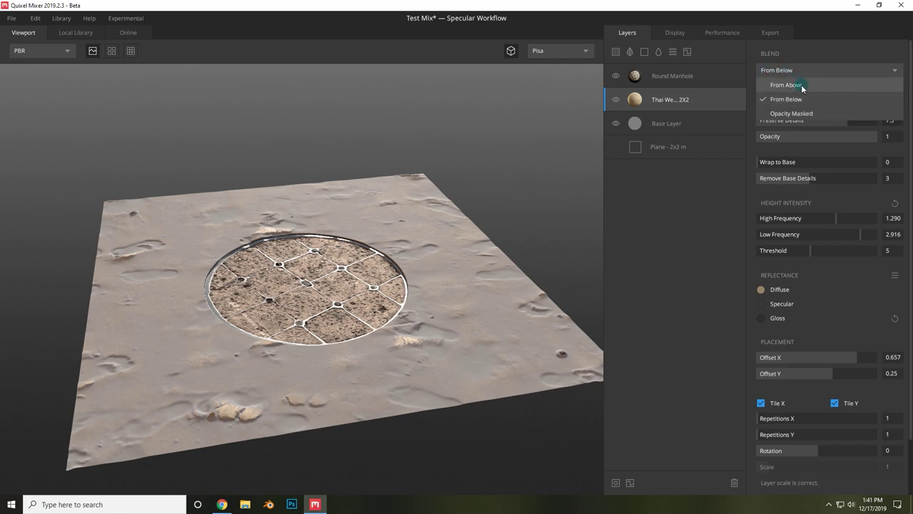
pyautogui.click(801, 86)
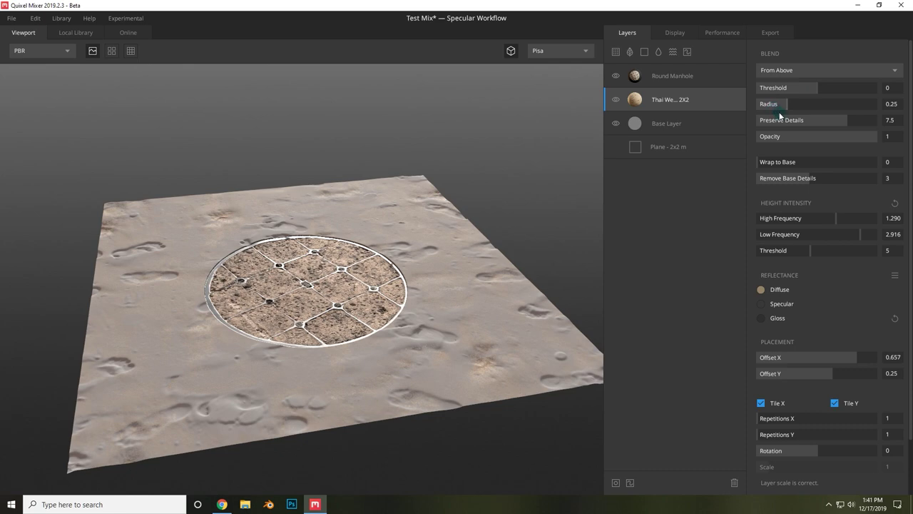
pyautogui.moveTo(810, 92)
pyautogui.mouseDown()
pyautogui.moveTo(830, 88)
pyautogui.moveTo(797, 94)
pyautogui.mouseUp()
pyautogui.scroll(-3, 433, 257)
pyautogui.scroll(4, 492, 228)
# - Keep Round Manhole on Opacity Masked with threshold -0.358, radius 0 and wrap to base 0.147
pyautogui.click(688, 79)
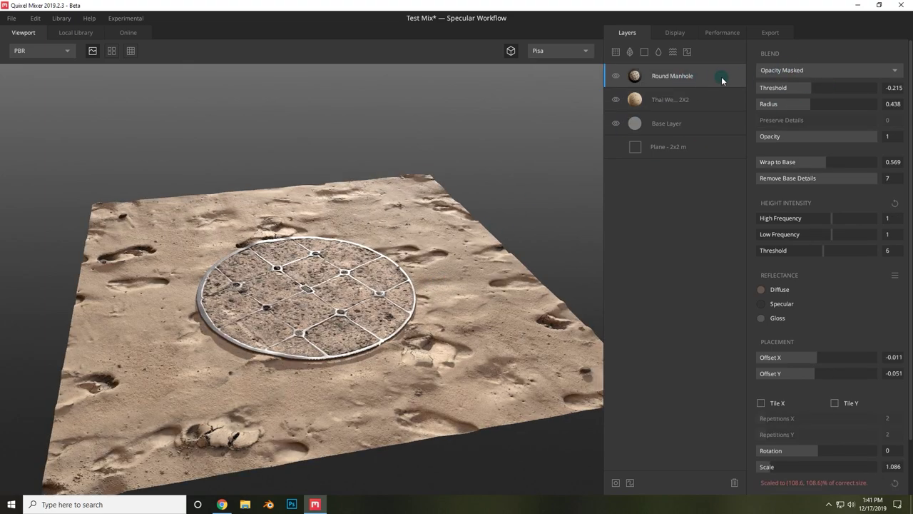
pyautogui.click(802, 71)
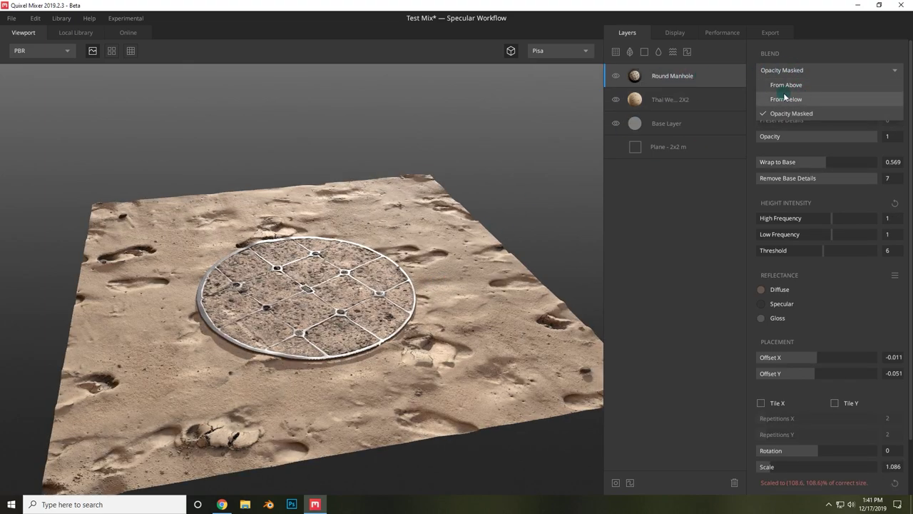
pyautogui.click(807, 140)
pyautogui.moveTo(814, 87); pyautogui.dragTo(798, 87)
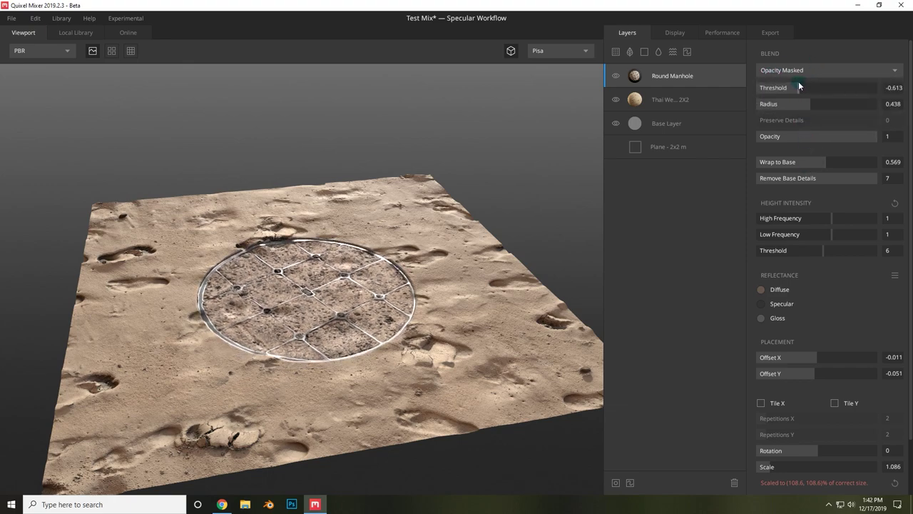
pyautogui.scroll(5, 428, 292)
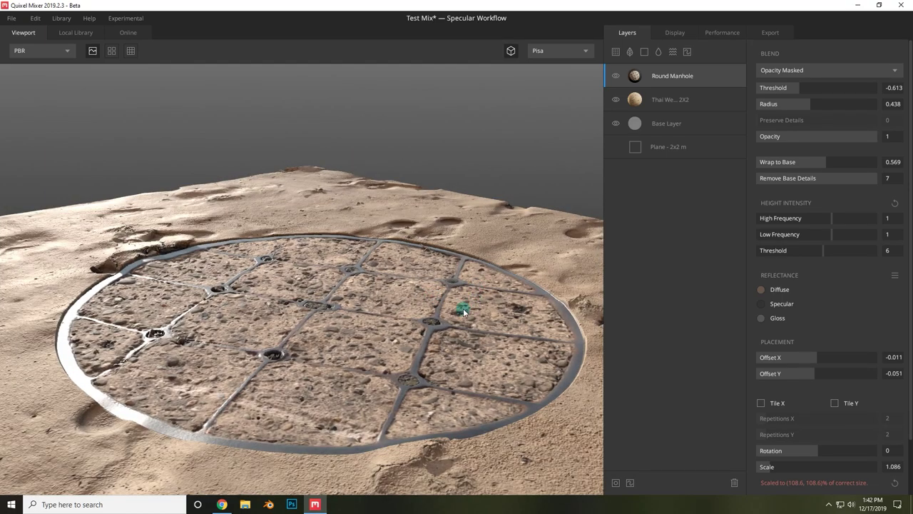
pyautogui.scroll(-3, 390, 284)
pyautogui.moveTo(558, 187); pyautogui.dragTo(435, 299)
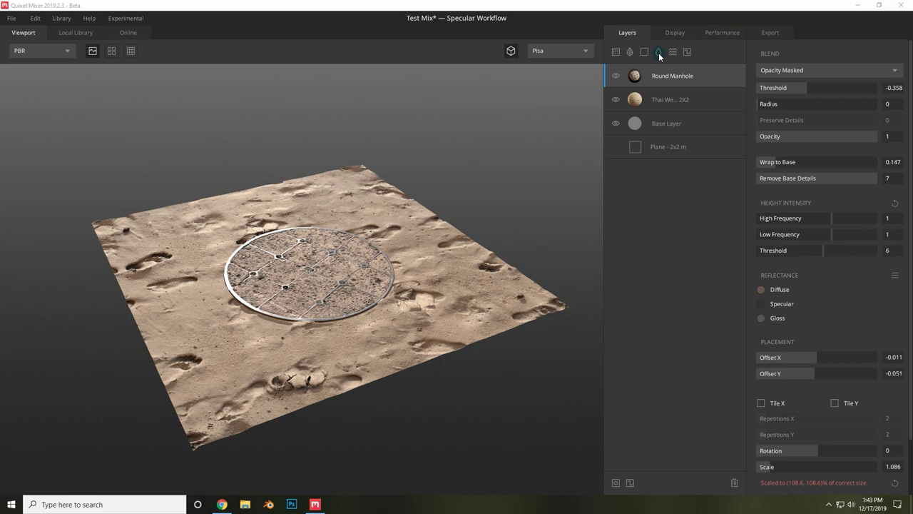
# - Add a Liquid layer with surface threshold -0.486 and radius 0.055 so water pools in footprints
pyautogui.click(658, 53)
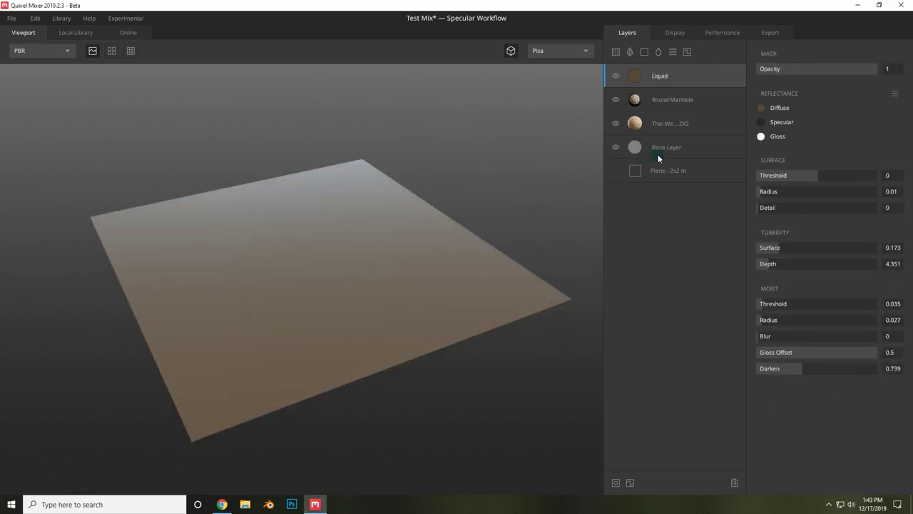
pyautogui.moveTo(816, 177); pyautogui.dragTo(803, 175)
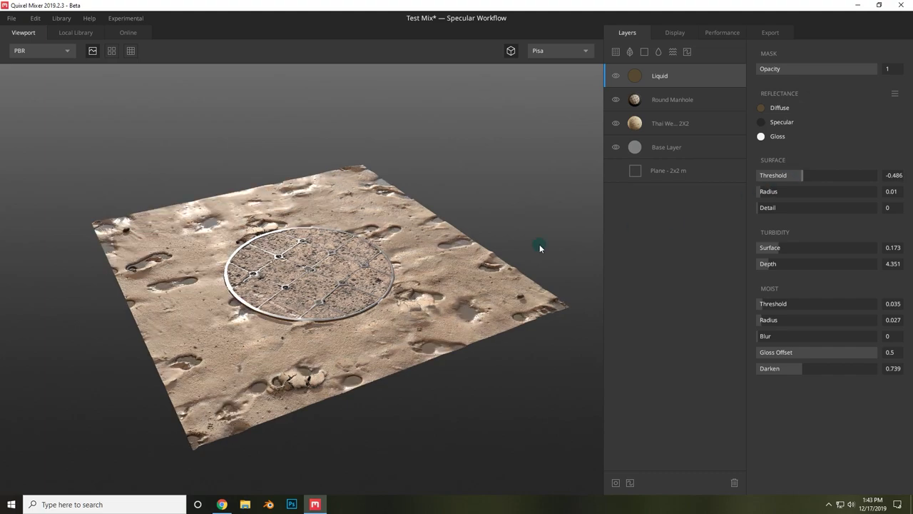
pyautogui.moveTo(493, 253); pyautogui.dragTo(452, 336)
pyautogui.scroll(3, 514, 359)
pyautogui.scroll(2, 535, 343)
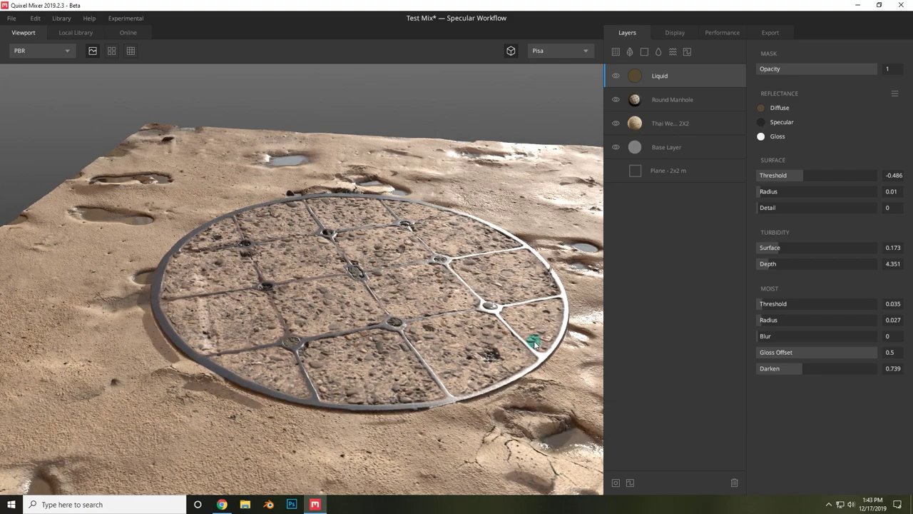
pyautogui.moveTo(534, 343); pyautogui.dragTo(371, 279)
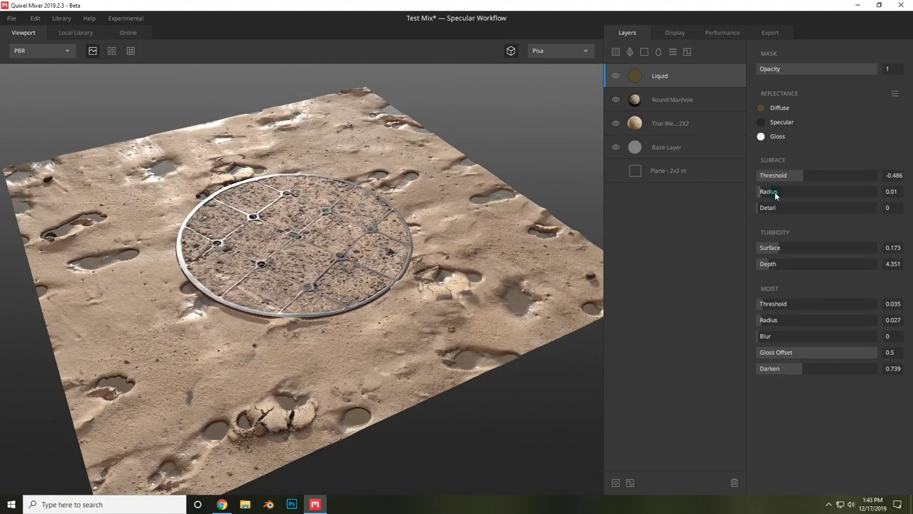
pyautogui.moveTo(805, 176); pyautogui.dragTo(811, 173)
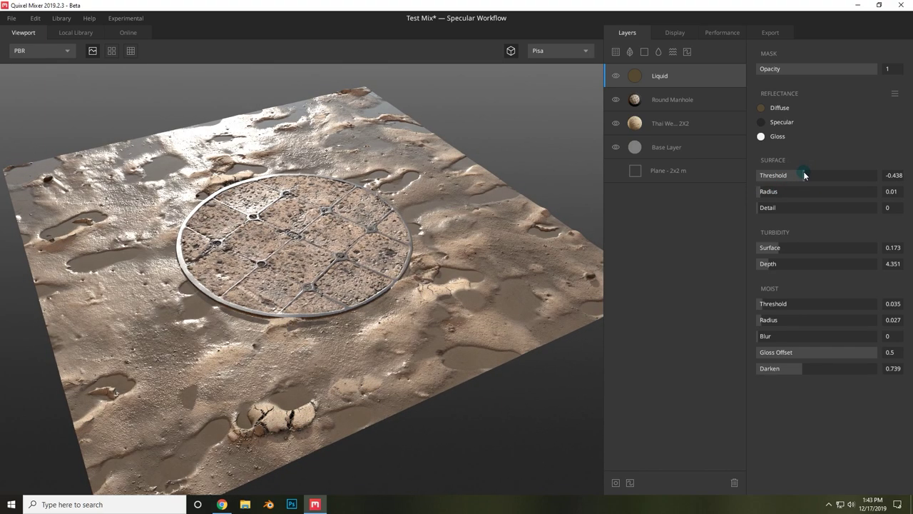
pyautogui.hotkey('ctrl', 'z')
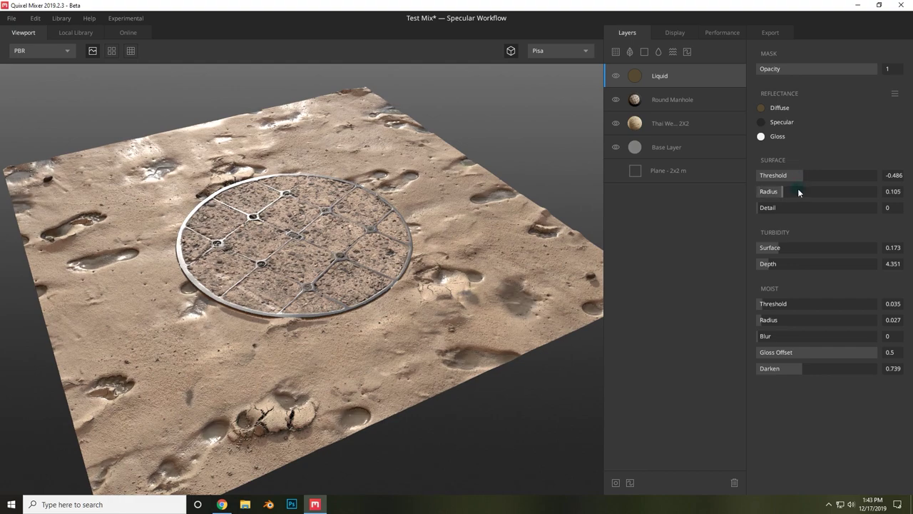
pyautogui.moveTo(799, 192); pyautogui.dragTo(769, 216)
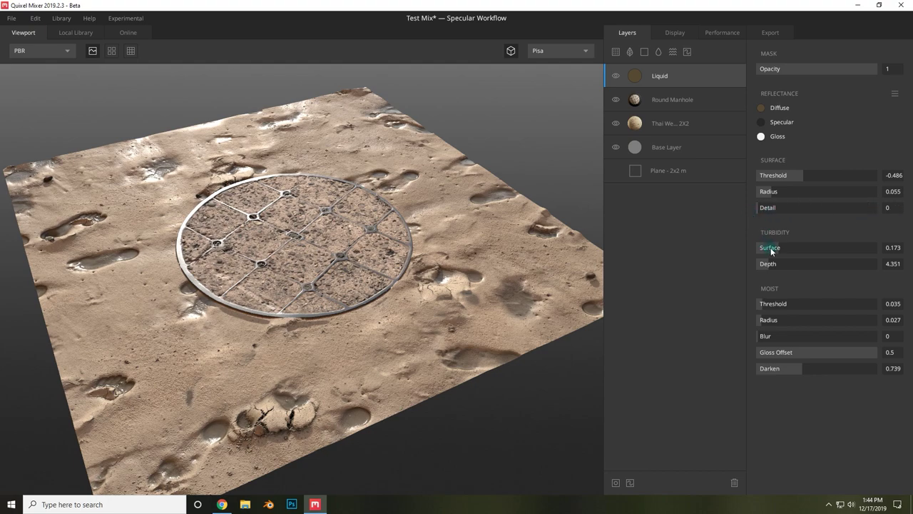
# - Set the liquid's surface turbidity to 0.123, moist threshold 0.036, moist radius 0.027 and blur 1
pyautogui.moveTo(771, 248)
pyautogui.mouseDown()
pyautogui.moveTo(802, 250)
pyautogui.moveTo(762, 253)
pyautogui.mouseUp()
pyautogui.moveTo(768, 308)
pyautogui.mouseDown()
pyautogui.moveTo(795, 304)
pyautogui.moveTo(761, 294)
pyautogui.mouseUp()
pyautogui.click(437, 231)
pyautogui.moveTo(772, 322)
pyautogui.mouseDown()
pyautogui.moveTo(752, 320)
pyautogui.moveTo(790, 318)
pyautogui.moveTo(756, 318)
pyautogui.mouseUp()
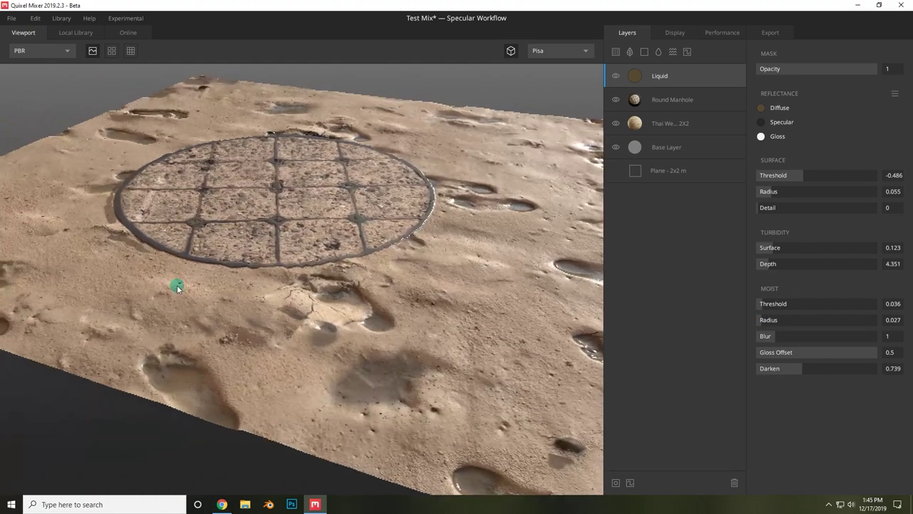
pyautogui.moveTo(177, 287); pyautogui.dragTo(487, 249)
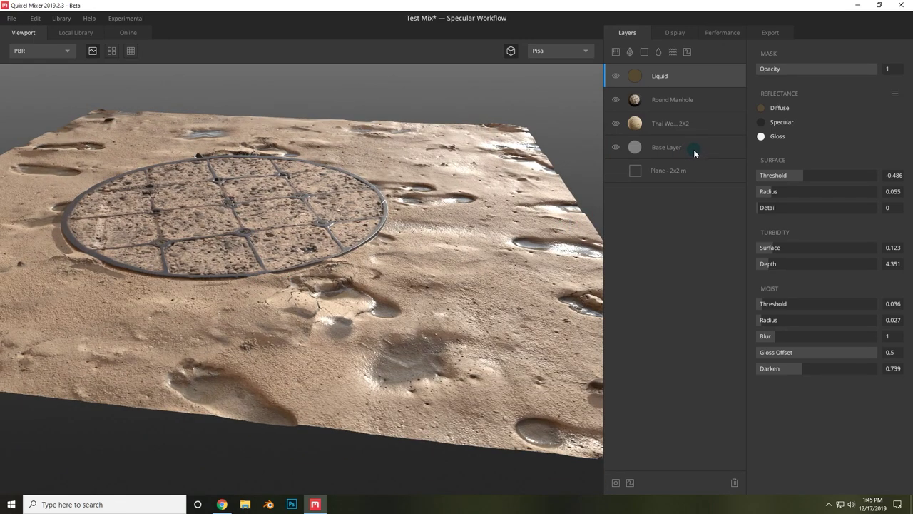
# - Delete an accidental second Liquid layer and cancel the diffuse colour picker, keeping the muddy tint
pyautogui.click(658, 52)
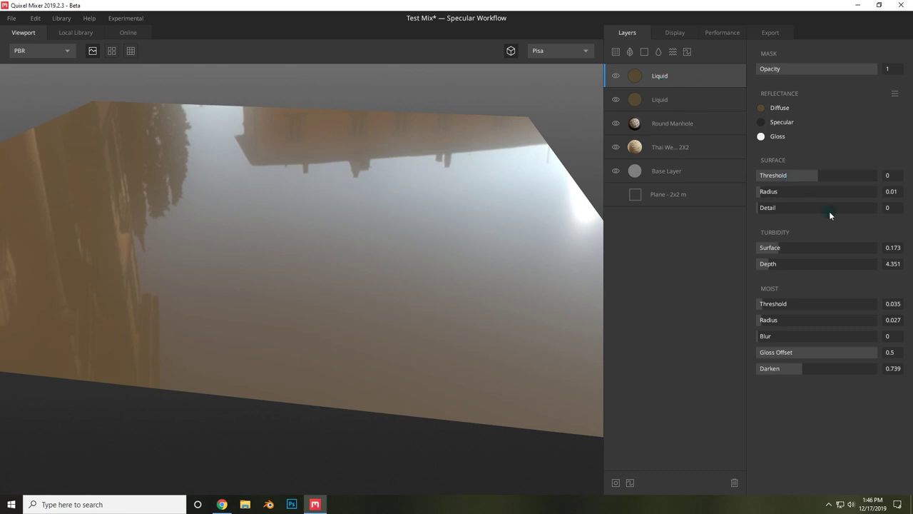
pyautogui.press('Delete')
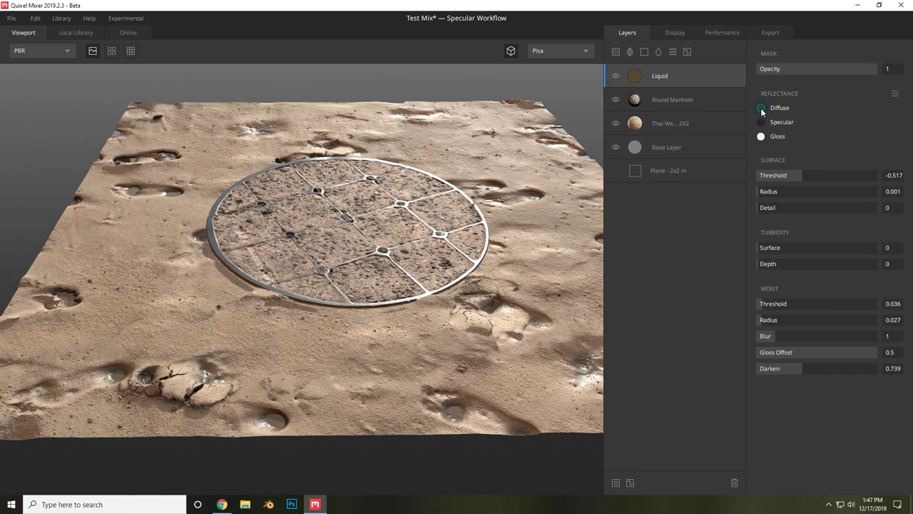
pyautogui.click(762, 107)
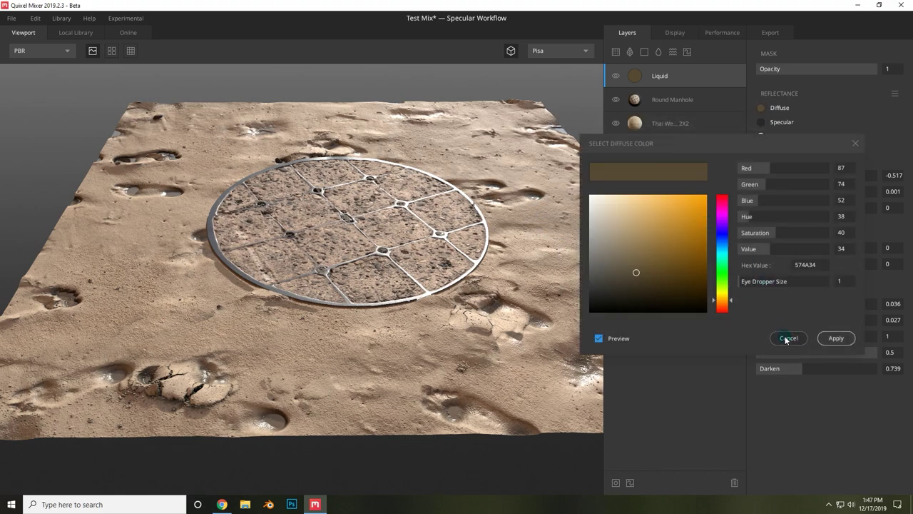
pyautogui.click(787, 338)
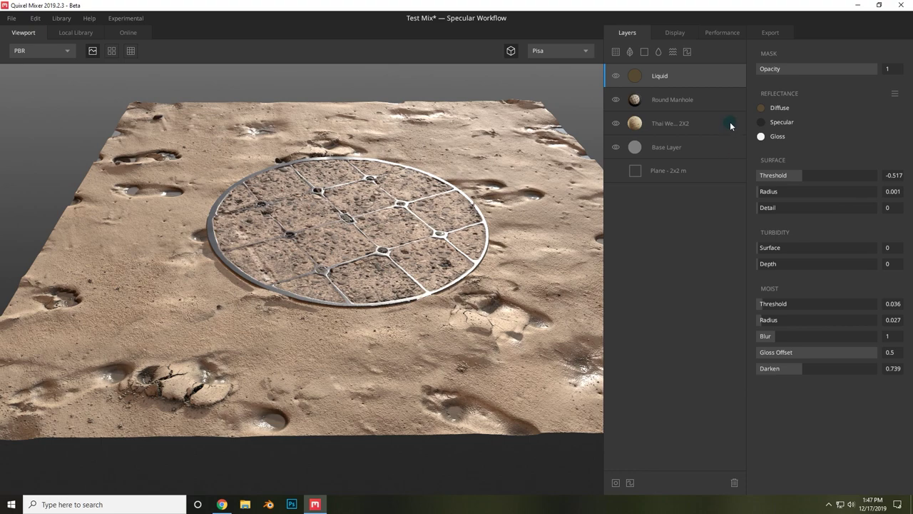
# - Add a Noise layer and move Round Manhole above it to the top of the stack
pyautogui.click(673, 52)
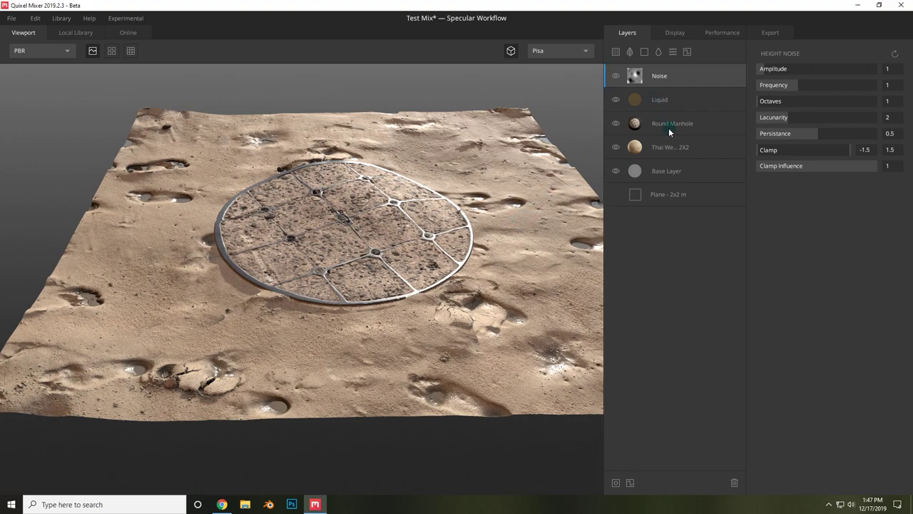
pyautogui.click(670, 124)
pyautogui.moveTo(463, 264); pyautogui.dragTo(385, 206)
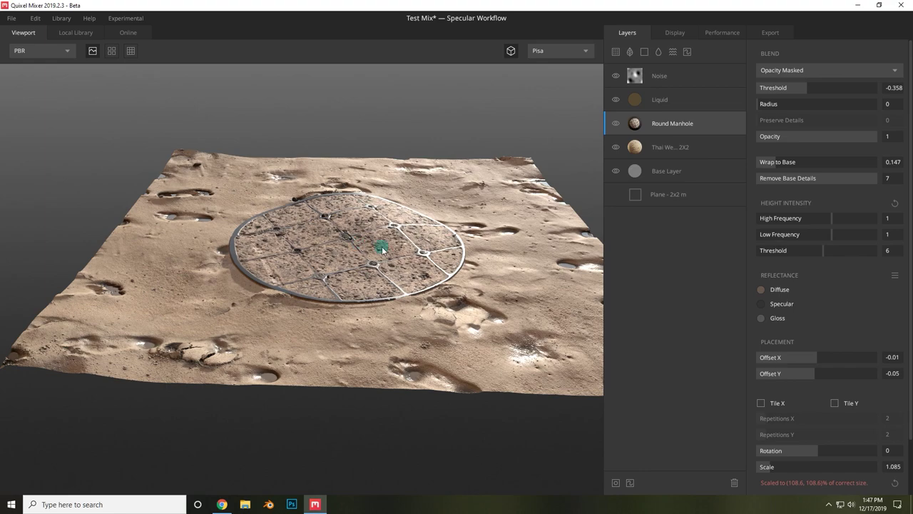
pyautogui.moveTo(396, 248); pyautogui.dragTo(558, 165)
pyautogui.moveTo(673, 129); pyautogui.dragTo(673, 60)
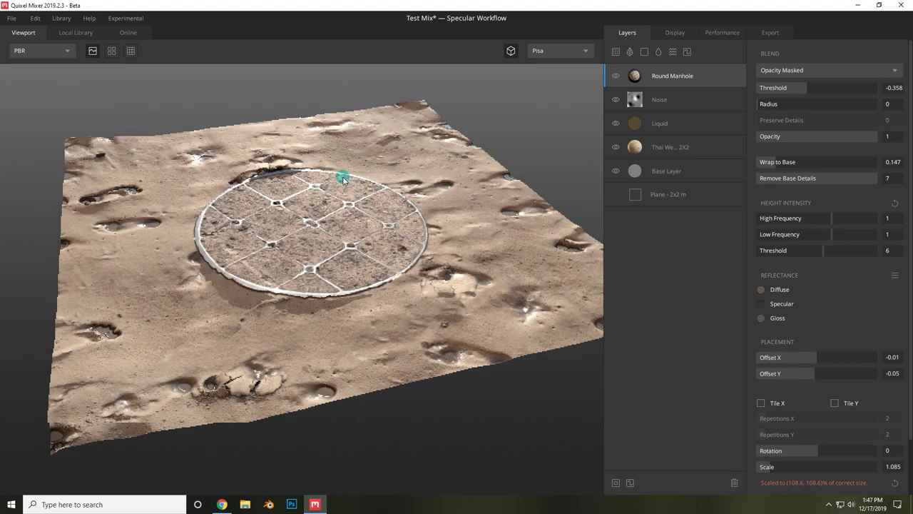
pyautogui.moveTo(335, 184); pyautogui.dragTo(424, 209)
# - Try out Noise amplitude, frequency (settling at 1.737) and octaves up to 8 on the terrain
pyautogui.click(698, 99)
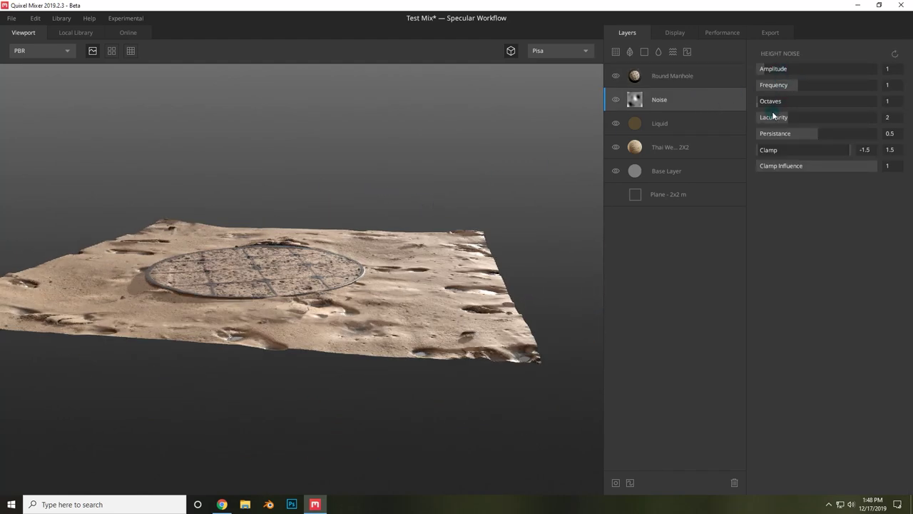
pyautogui.moveTo(783, 72)
pyautogui.mouseDown()
pyautogui.moveTo(754, 66)
pyautogui.moveTo(769, 67)
pyautogui.mouseUp()
pyautogui.moveTo(431, 247); pyautogui.dragTo(372, 280)
pyautogui.moveTo(799, 84); pyautogui.dragTo(856, 84)
pyautogui.moveTo(402, 217); pyautogui.dragTo(75, 179)
pyautogui.click(794, 101)
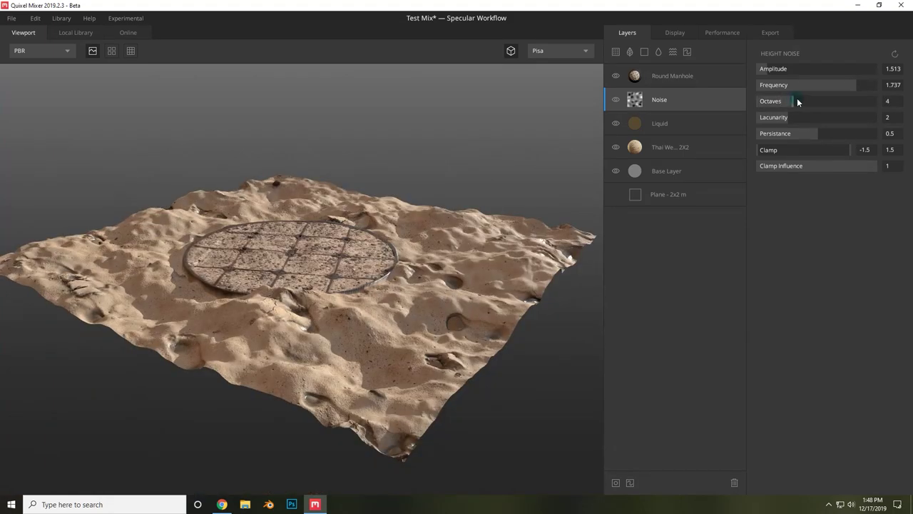
pyautogui.moveTo(797, 100); pyautogui.dragTo(839, 101)
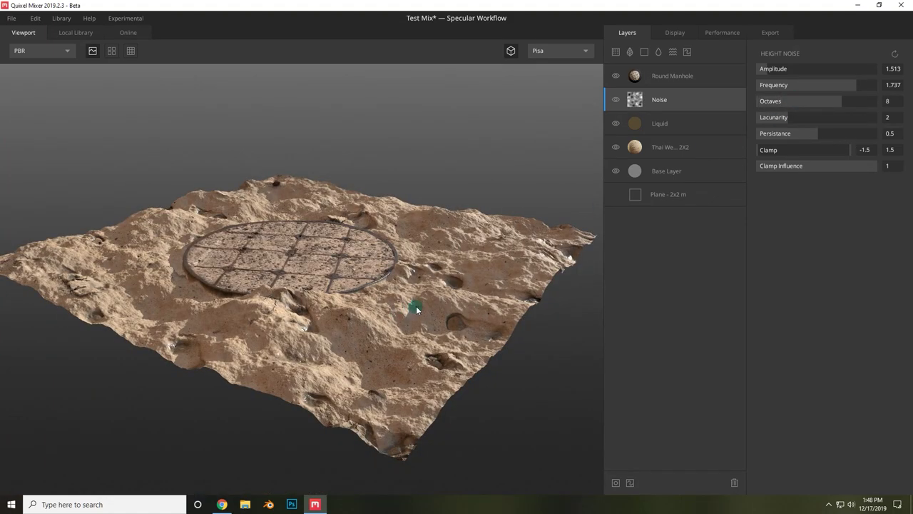
pyautogui.scroll(5, 327, 348)
pyautogui.moveTo(379, 330); pyautogui.dragTo(477, 342)
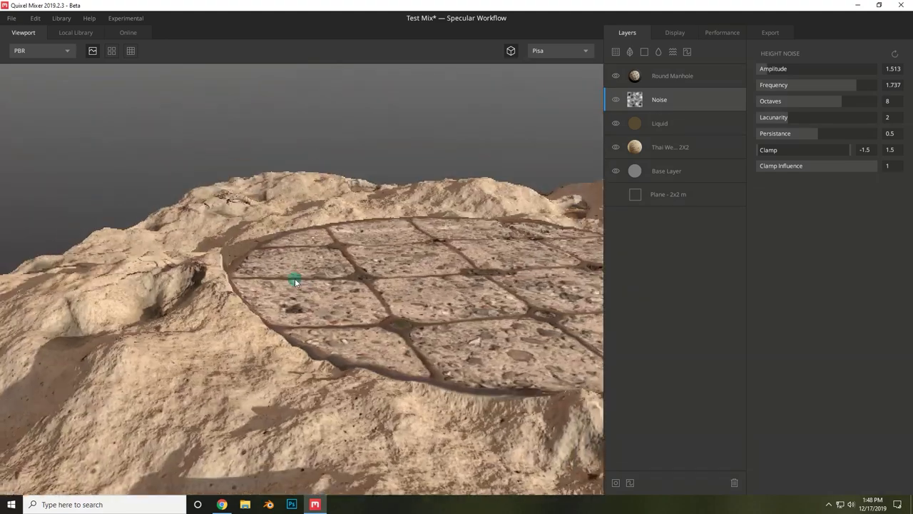
# - Settle the Noise at persistence 0.537, frequency 0.553, octaves 1 and amplitude 1.115
pyautogui.click(821, 133)
pyautogui.moveTo(834, 101); pyautogui.dragTo(890, 104)
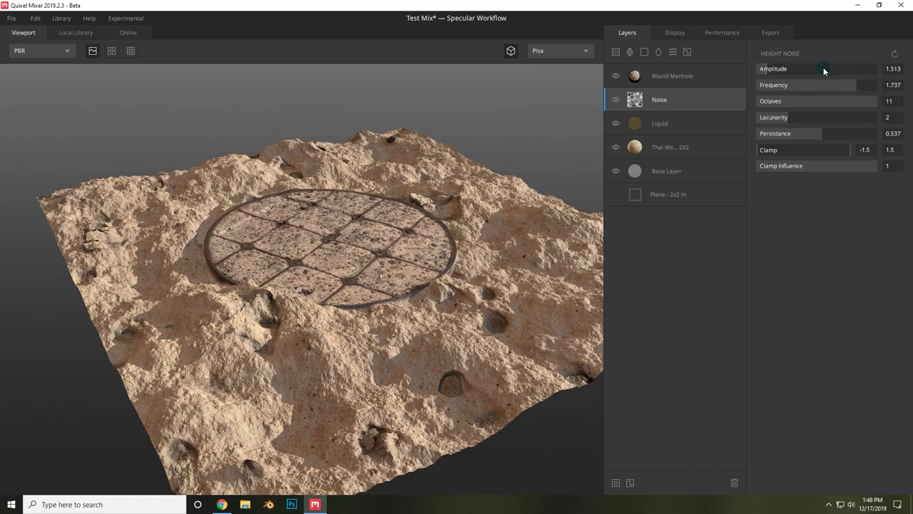
pyautogui.moveTo(837, 86); pyautogui.dragTo(763, 87)
pyautogui.moveTo(591, 172); pyautogui.dragTo(458, 321)
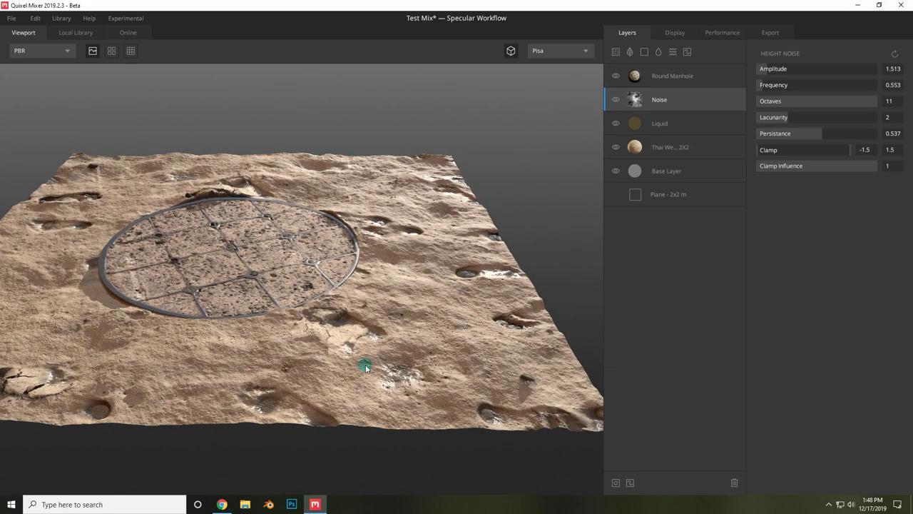
pyautogui.moveTo(365, 367); pyautogui.dragTo(321, 333)
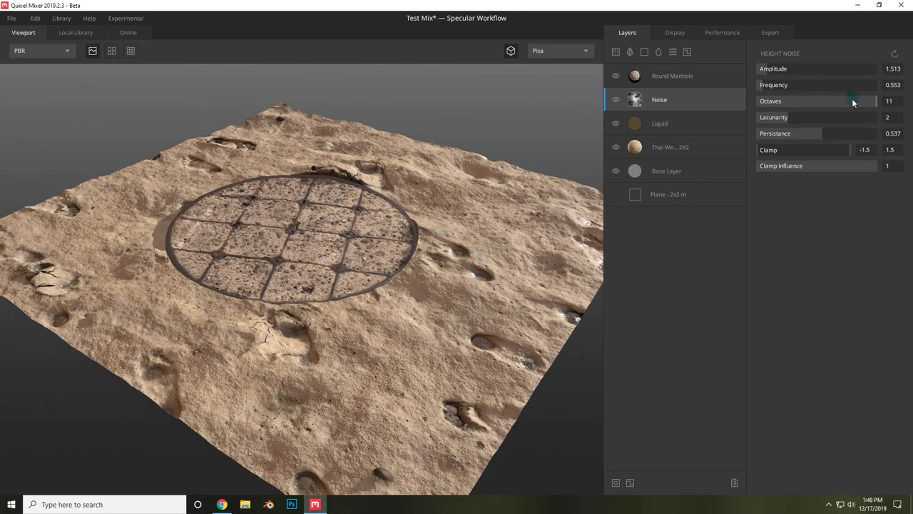
pyautogui.moveTo(853, 102); pyautogui.dragTo(739, 105)
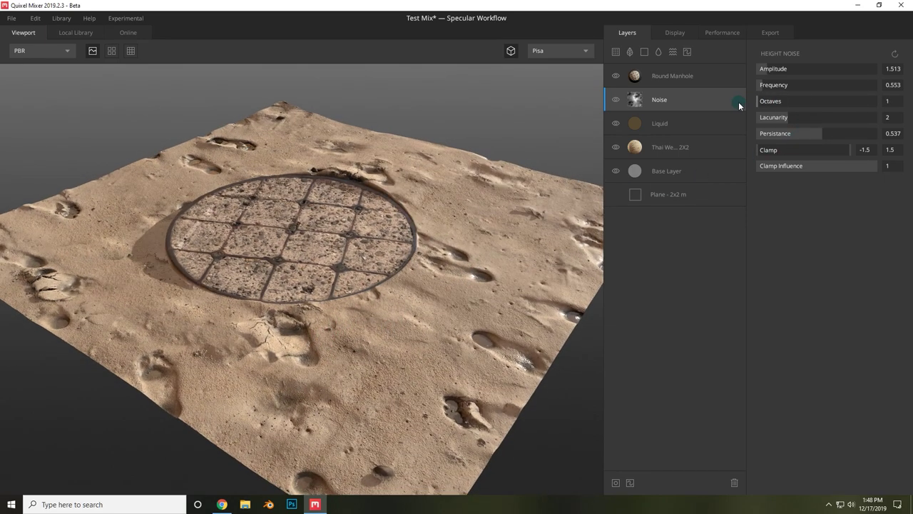
pyautogui.click(767, 104)
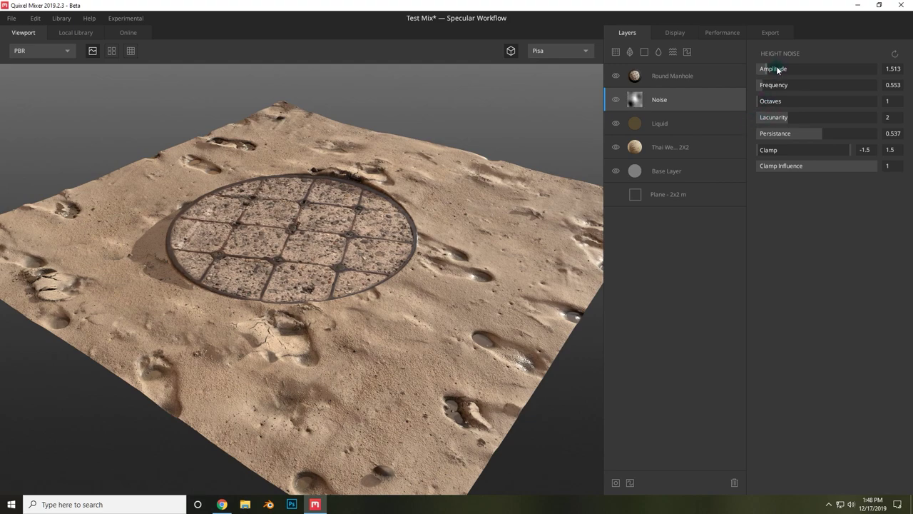
pyautogui.moveTo(779, 68); pyautogui.dragTo(811, 86)
# - Adjust the Round Manhole blend threshold and shrink its blend radius to 0.031
pyautogui.click(690, 77)
pyautogui.moveTo(409, 230); pyautogui.dragTo(407, 274)
pyautogui.moveTo(205, 330); pyautogui.dragTo(240, 333)
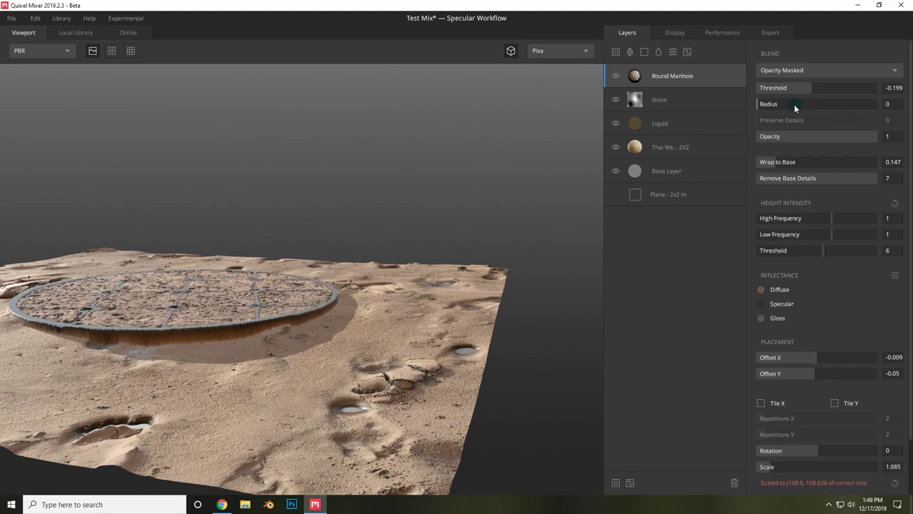
pyautogui.moveTo(837, 101); pyautogui.dragTo(767, 104)
pyautogui.click(809, 85)
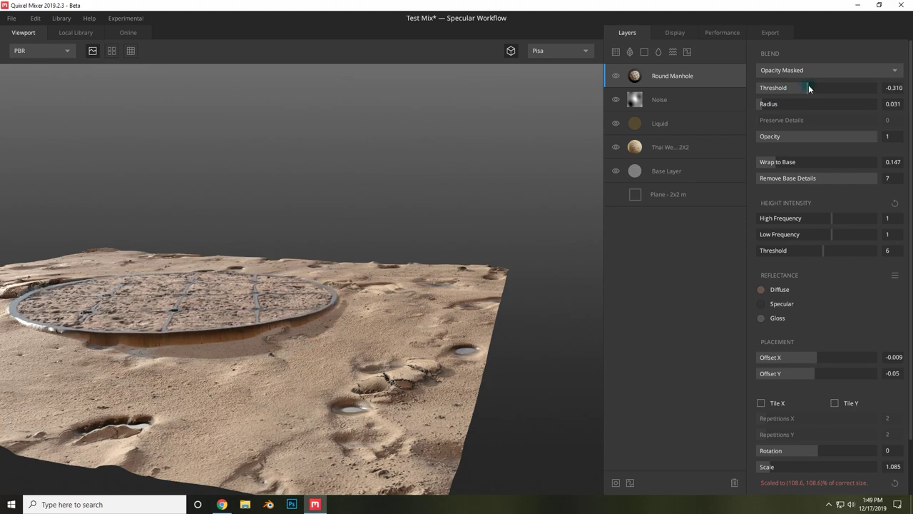
# - Switch the manhole blend to From Above at threshold -0.039, and lower Thai Wet threshold to 0.119
pyautogui.click(810, 70)
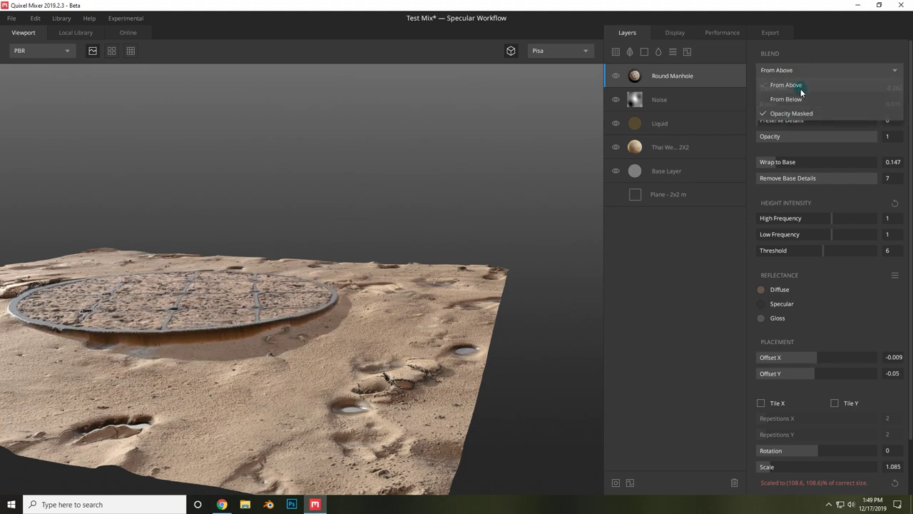
pyautogui.click(804, 86)
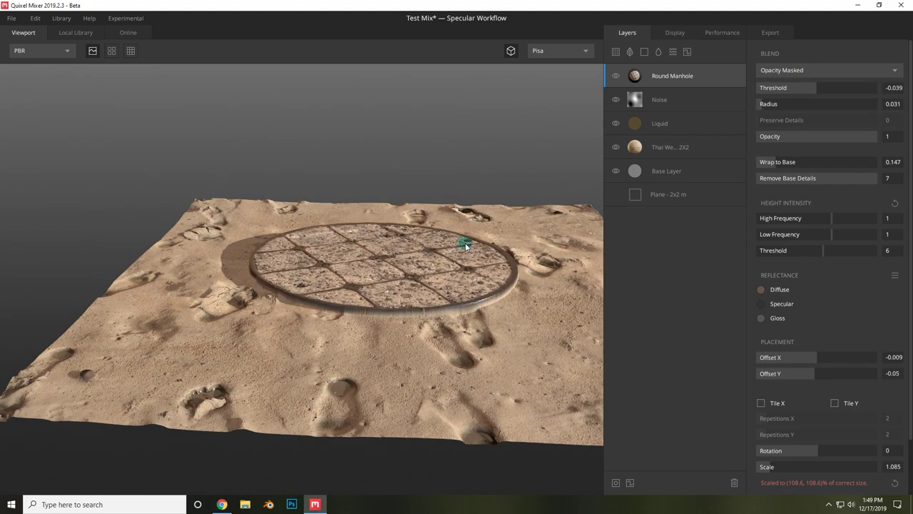
pyautogui.moveTo(464, 245); pyautogui.dragTo(389, 244)
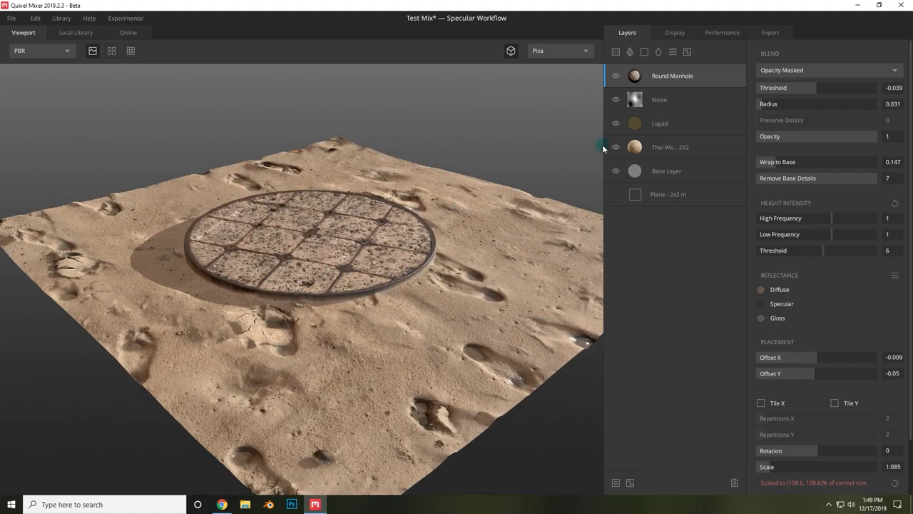
pyautogui.click(645, 148)
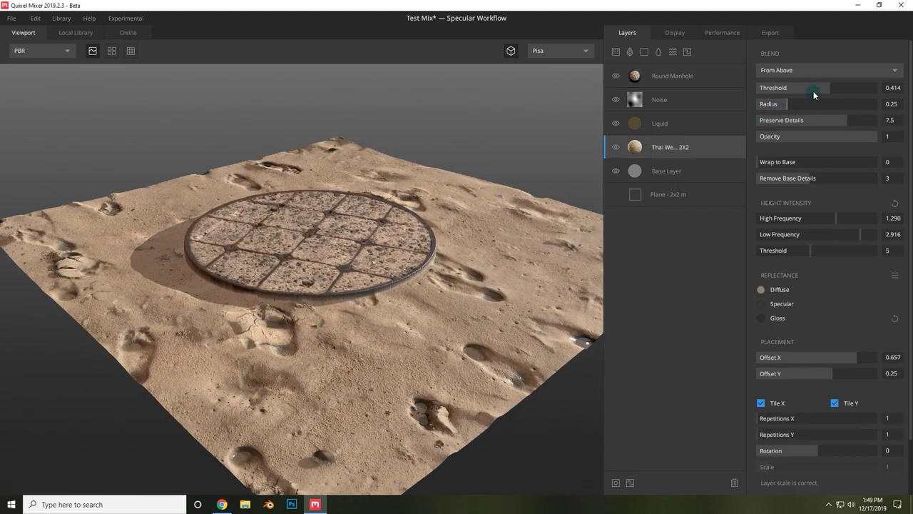
pyautogui.moveTo(813, 91)
pyautogui.mouseDown()
pyautogui.moveTo(832, 87)
pyautogui.moveTo(821, 88)
pyautogui.mouseUp()
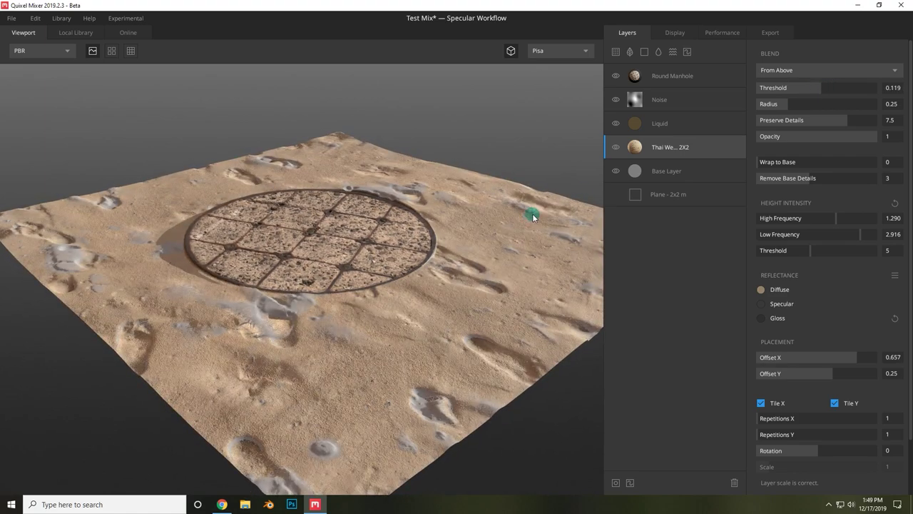
# - Push the Noise amplitude up to 5.258, then settle it at 1.912
pyautogui.click(659, 100)
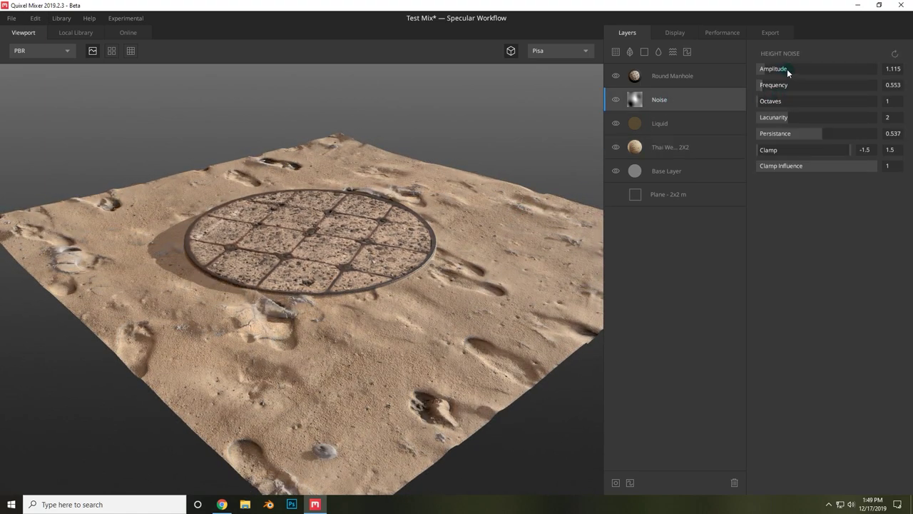
pyautogui.moveTo(787, 69); pyautogui.dragTo(790, 69)
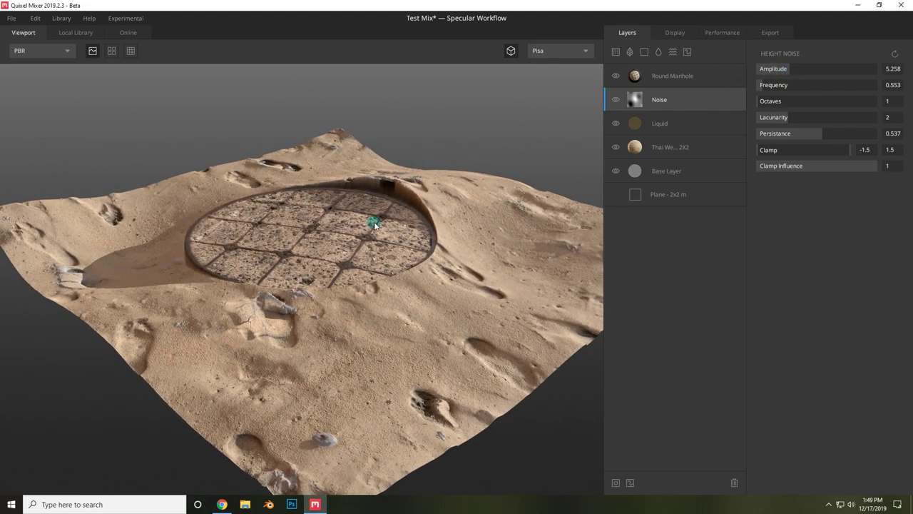
pyautogui.moveTo(374, 226); pyautogui.dragTo(213, 204)
pyautogui.moveTo(338, 214); pyautogui.dragTo(312, 259)
pyautogui.moveTo(797, 73); pyautogui.dragTo(766, 65)
pyautogui.moveTo(465, 188); pyautogui.dragTo(359, 238)
# - Lower the Round Manhole blend threshold to -0.215
pyautogui.click(672, 76)
pyautogui.moveTo(809, 83); pyautogui.dragTo(810, 85)
pyautogui.moveTo(353, 349); pyautogui.dragTo(598, 258)
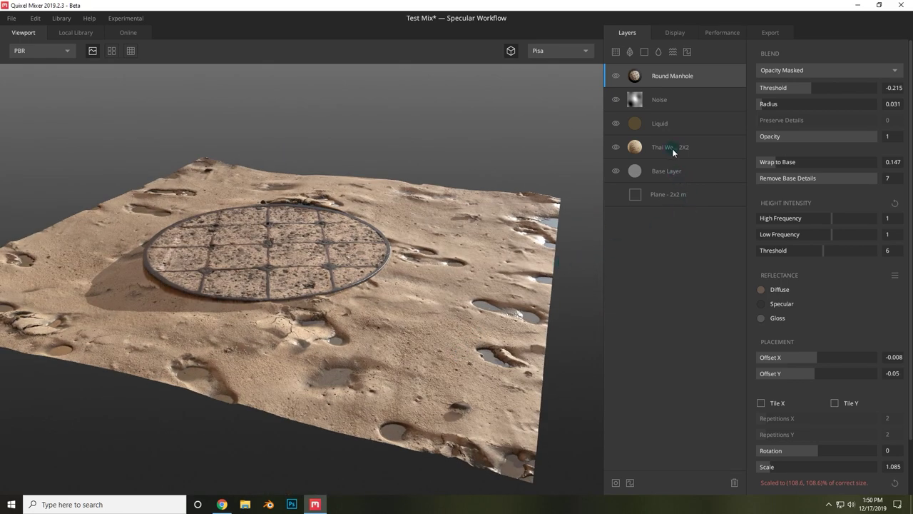
pyautogui.click(677, 103)
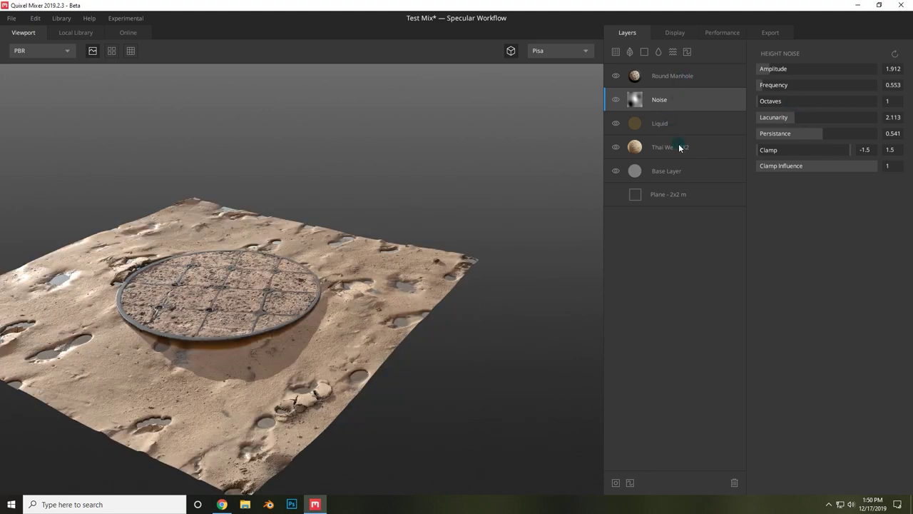
# - Offset the Thai Wet sand pattern to X 0.609 and Y -0.059
pyautogui.click(679, 148)
pyautogui.moveTo(316, 336); pyautogui.dragTo(372, 187)
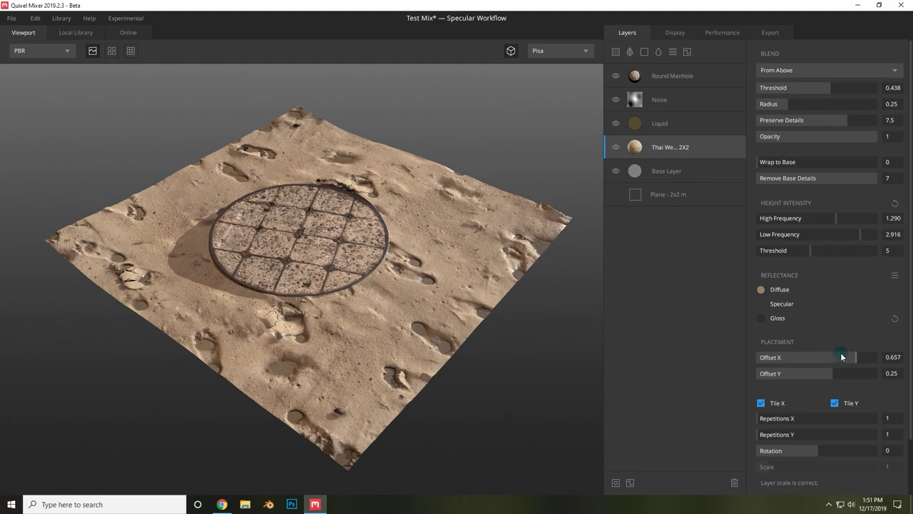
pyautogui.moveTo(853, 359)
pyautogui.mouseDown()
pyautogui.moveTo(842, 359)
pyautogui.moveTo(854, 357)
pyautogui.mouseUp()
pyautogui.moveTo(452, 295); pyautogui.dragTo(306, 397)
pyautogui.scroll(3, 306, 397)
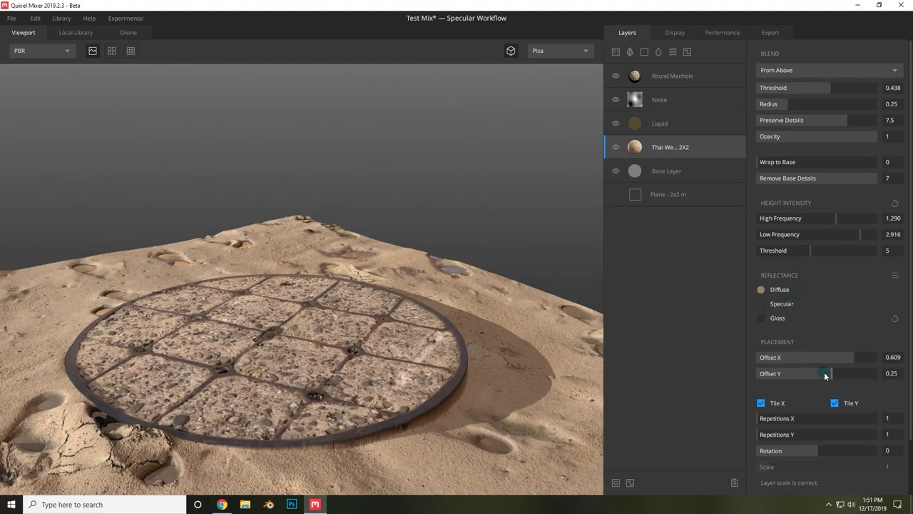
pyautogui.moveTo(826, 373); pyautogui.dragTo(815, 376)
pyautogui.moveTo(446, 386); pyautogui.dragTo(519, 330)
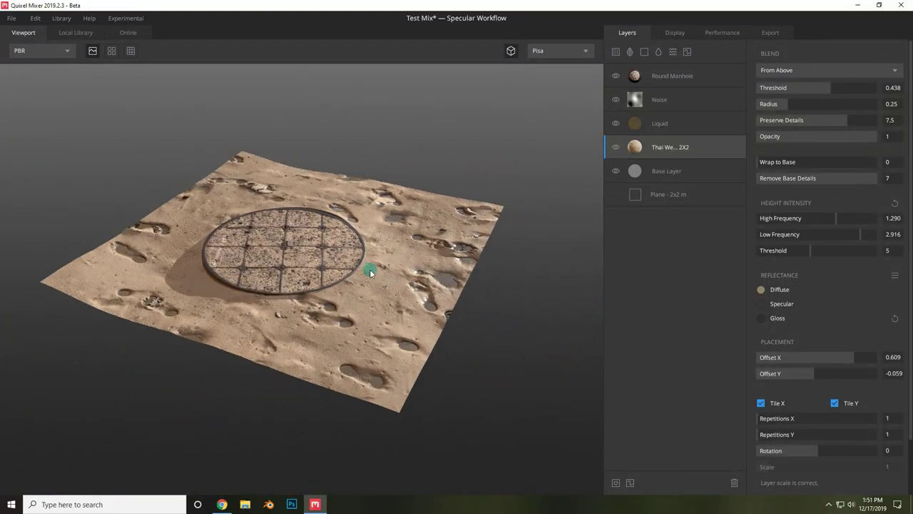
# - Slide the Round Manhole decal slightly left to Offset X -0.083
pyautogui.click(665, 78)
pyautogui.scroll(-1, 809, 336)
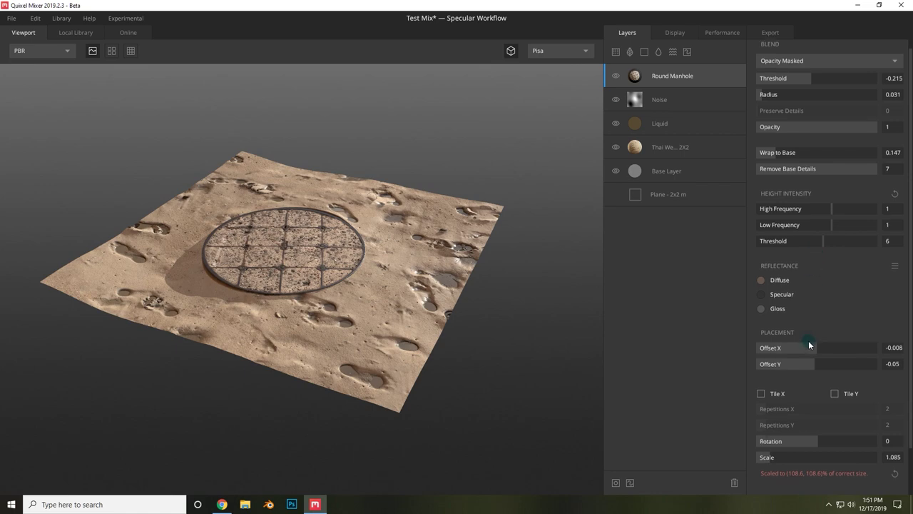
pyautogui.moveTo(815, 348); pyautogui.dragTo(814, 348)
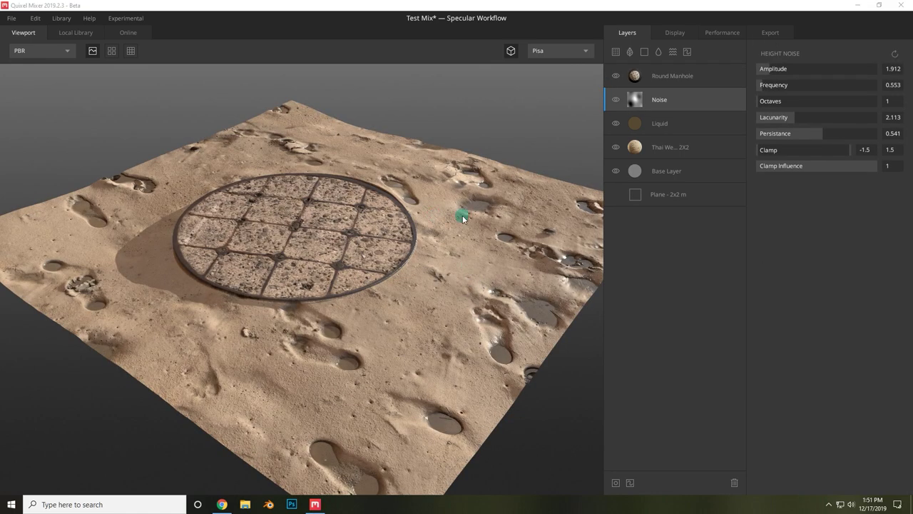
# - Add a Paint layer at the top of the stack, deleting the extra duplicate
pyautogui.doubleClick(688, 52)
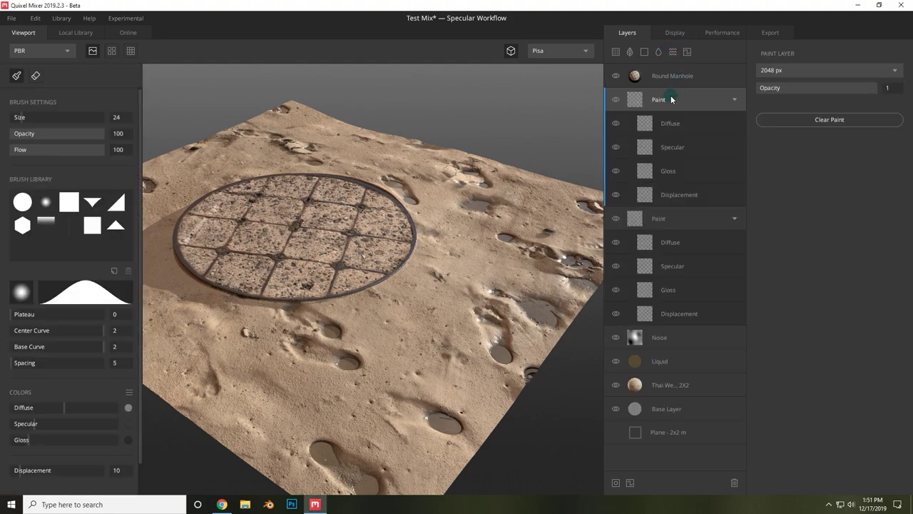
pyautogui.moveTo(671, 100); pyautogui.dragTo(675, 67)
pyautogui.click(687, 221)
pyautogui.press('Delete')
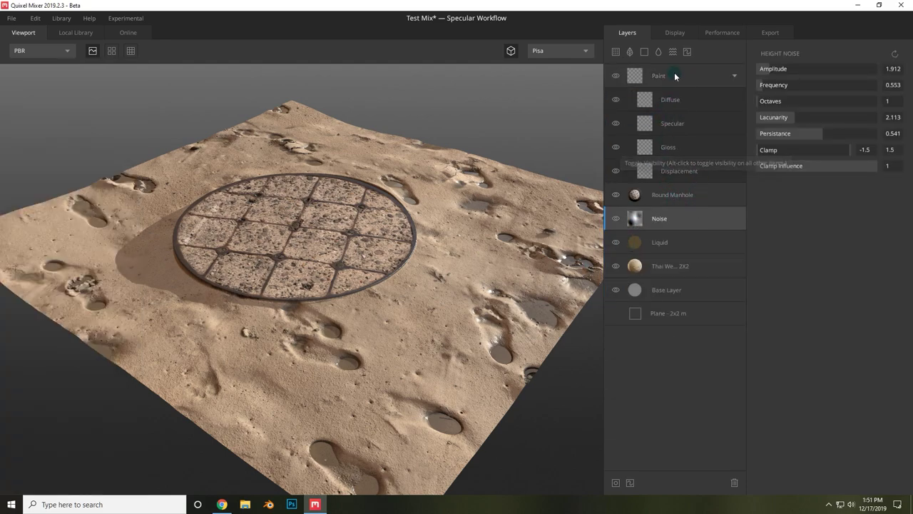
pyautogui.click(675, 72)
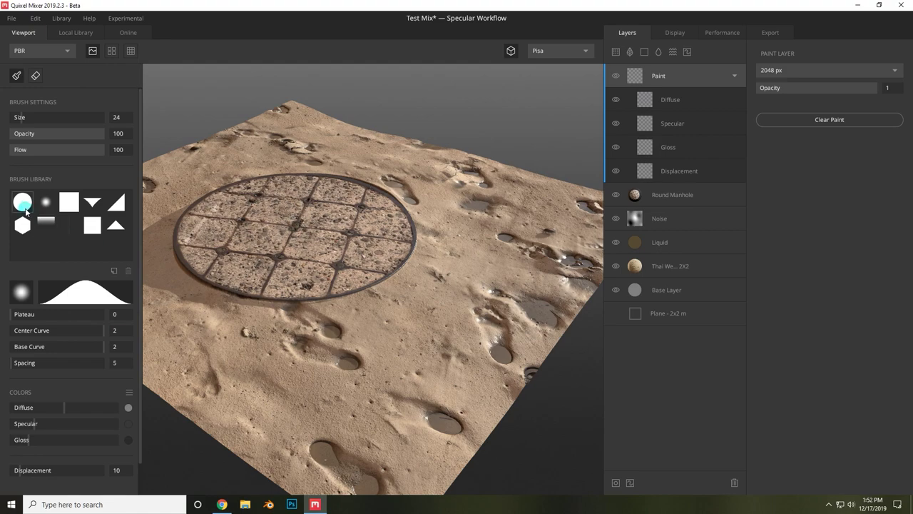
# - Set the brush falloff plateau to 0.17 and undo the test displacement stroke
pyautogui.click(65, 300)
pyautogui.moveTo(47, 314)
pyautogui.mouseDown()
pyautogui.moveTo(60, 314)
pyautogui.moveTo(29, 314)
pyautogui.moveTo(59, 332)
pyautogui.moveTo(105, 331)
pyautogui.mouseUp()
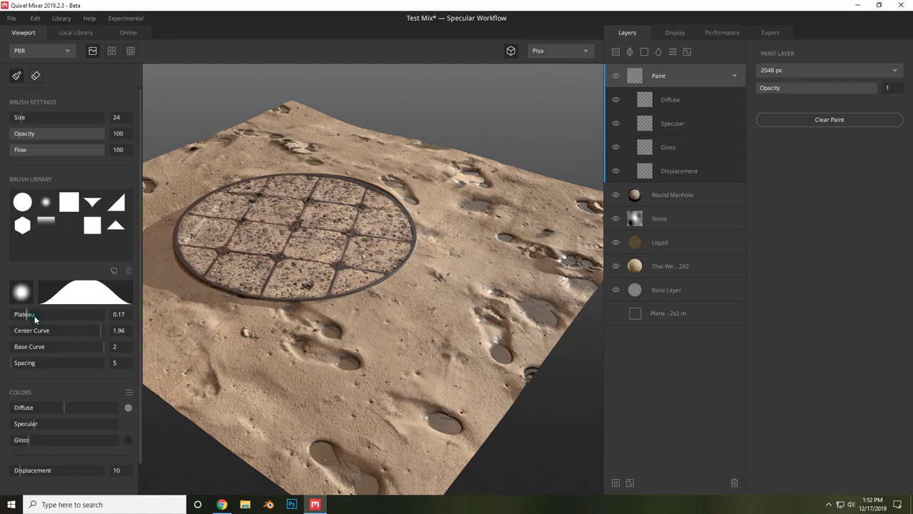
pyautogui.moveTo(364, 222)
pyautogui.mouseDown()
pyautogui.moveTo(314, 243)
pyautogui.moveTo(303, 261)
pyautogui.mouseUp()
pyautogui.hotkey('ctrl', 'z')
pyautogui.click(677, 96)
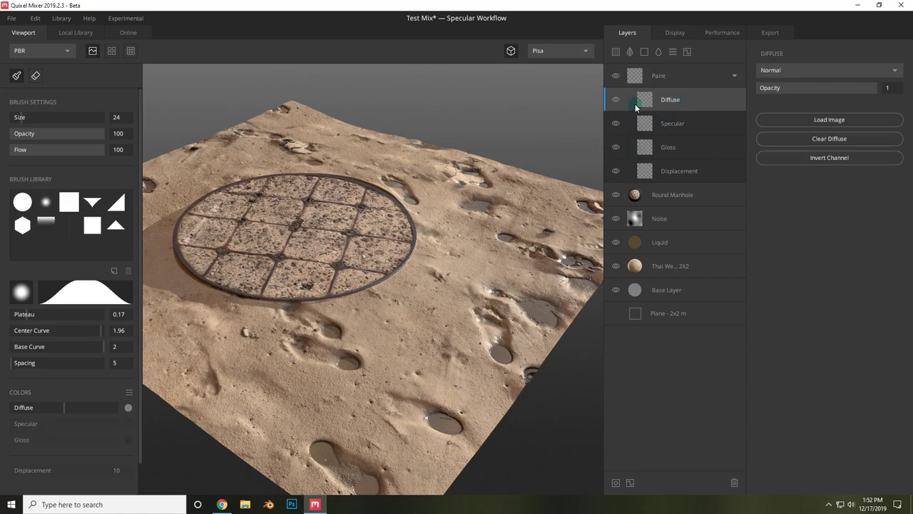
# - Set the diffuse paint colour to light cyan A6DFE5 and erase the test strokes from the lid
pyautogui.moveTo(334, 244)
pyautogui.mouseDown()
pyautogui.moveTo(341, 226)
pyautogui.moveTo(299, 208)
pyautogui.moveTo(294, 252)
pyautogui.moveTo(315, 209)
pyautogui.moveTo(312, 229)
pyautogui.moveTo(281, 261)
pyautogui.moveTo(248, 238)
pyautogui.mouseUp()
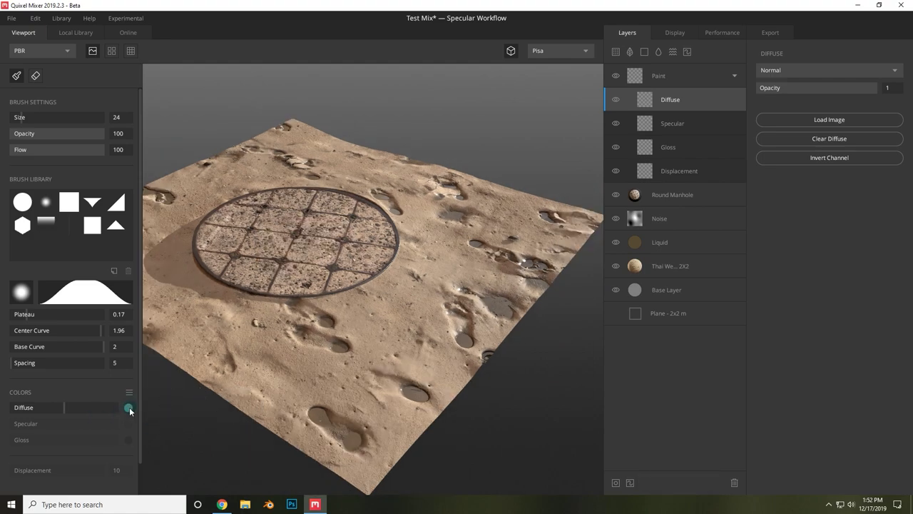
pyautogui.click(128, 409)
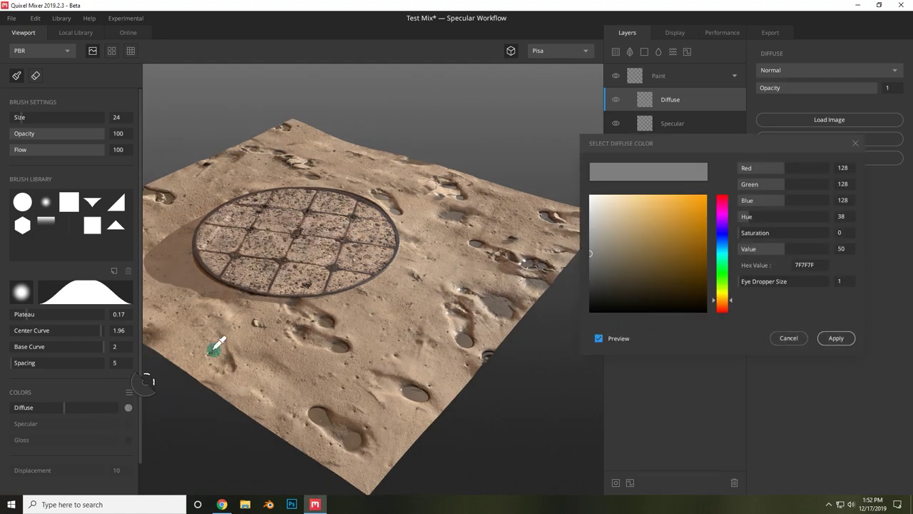
pyautogui.moveTo(725, 210); pyautogui.dragTo(718, 249)
pyautogui.moveTo(635, 218); pyautogui.dragTo(622, 205)
pyautogui.click(836, 338)
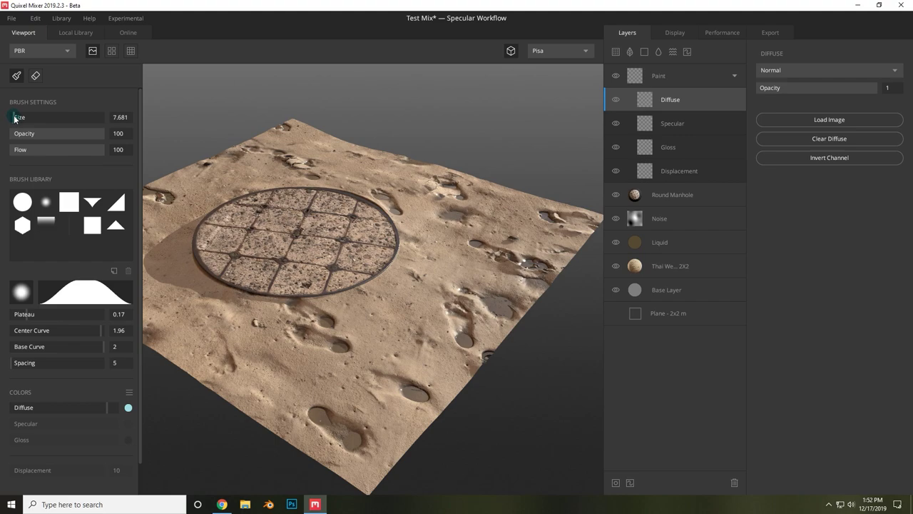
pyautogui.moveTo(252, 219)
pyautogui.mouseDown()
pyautogui.moveTo(270, 250)
pyautogui.moveTo(277, 208)
pyautogui.mouseUp()
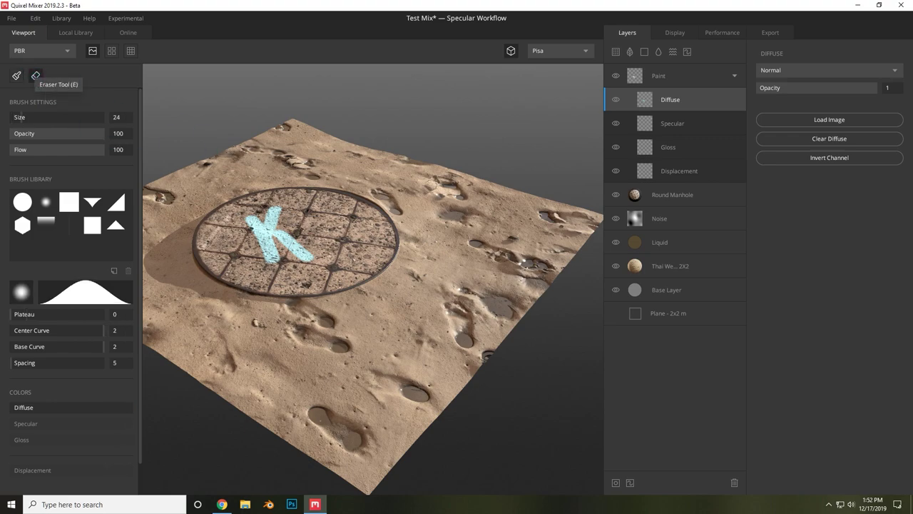
pyautogui.moveTo(258, 213)
pyautogui.mouseDown()
pyautogui.moveTo(273, 222)
pyautogui.moveTo(277, 216)
pyautogui.moveTo(306, 271)
pyautogui.mouseUp()
# - Lower the brush opacity and spray the first looping cyan letters on the manhole
pyautogui.click(35, 76)
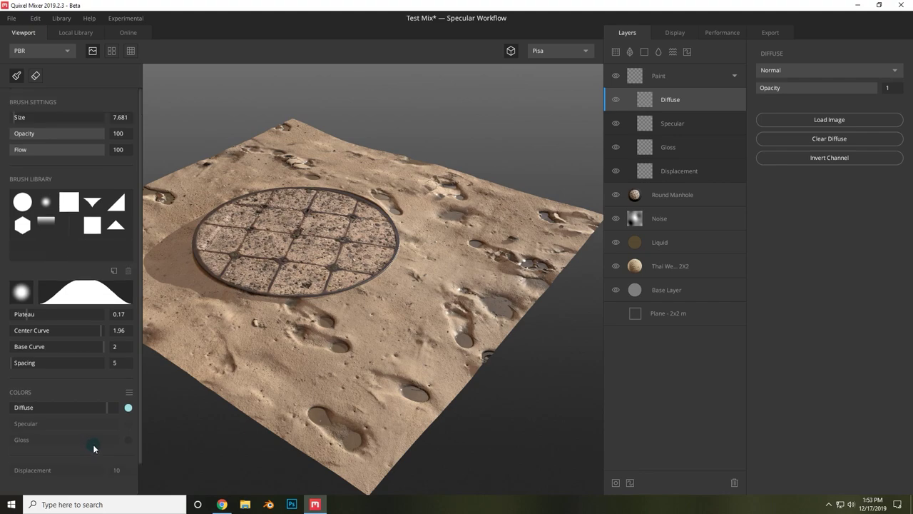
pyautogui.moveTo(82, 135); pyautogui.dragTo(53, 134)
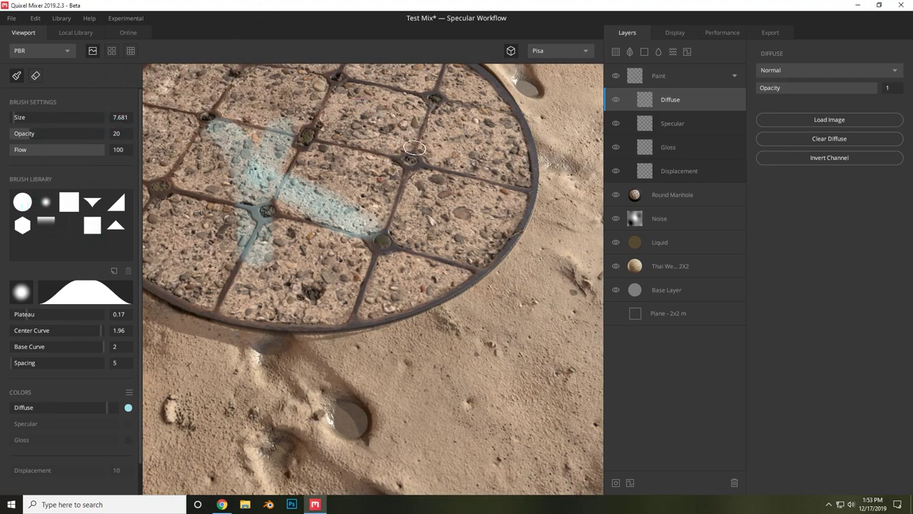
pyautogui.moveTo(373, 89)
pyautogui.mouseDown()
pyautogui.moveTo(364, 112)
pyautogui.moveTo(372, 169)
pyautogui.moveTo(436, 213)
pyautogui.moveTo(464, 154)
pyautogui.moveTo(444, 116)
pyautogui.moveTo(399, 86)
pyautogui.moveTo(363, 95)
pyautogui.mouseUp()
pyautogui.moveTo(293, 149)
pyautogui.mouseDown()
pyautogui.moveTo(252, 184)
pyautogui.moveTo(225, 126)
pyautogui.moveTo(242, 153)
pyautogui.mouseUp()
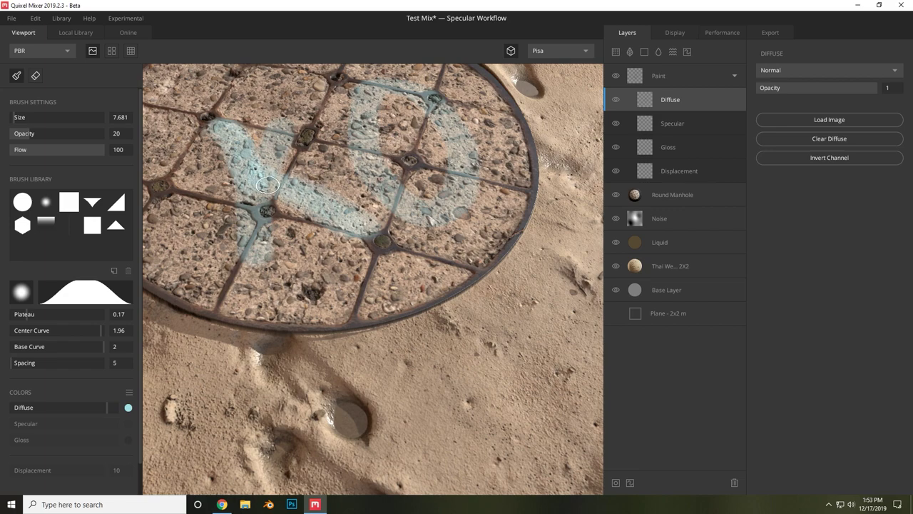
# - Fill in the cyan O and strengthen the lettering, then frame the whole plane
pyautogui.moveTo(300, 191)
pyautogui.keyDown('alt'); pyautogui.mouseDown()
pyautogui.moveTo(204, 188)
pyautogui.moveTo(463, 244)
pyautogui.mouseUp(); pyautogui.keyUp('alt')
pyautogui.moveTo(491, 159)
pyautogui.mouseDown()
pyautogui.moveTo(524, 258)
pyautogui.moveTo(506, 197)
pyautogui.moveTo(508, 216)
pyautogui.moveTo(484, 249)
pyautogui.moveTo(458, 251)
pyautogui.moveTo(503, 225)
pyautogui.moveTo(464, 253)
pyautogui.moveTo(350, 224)
pyautogui.mouseUp()
pyautogui.scroll(2, 490, 250)
pyautogui.scroll(-3, 491, 249)
pyautogui.moveTo(274, 236)
pyautogui.mouseDown()
pyautogui.moveTo(284, 194)
pyautogui.moveTo(390, 224)
pyautogui.moveTo(319, 189)
pyautogui.mouseUp()
pyautogui.scroll(3, 283, 191)
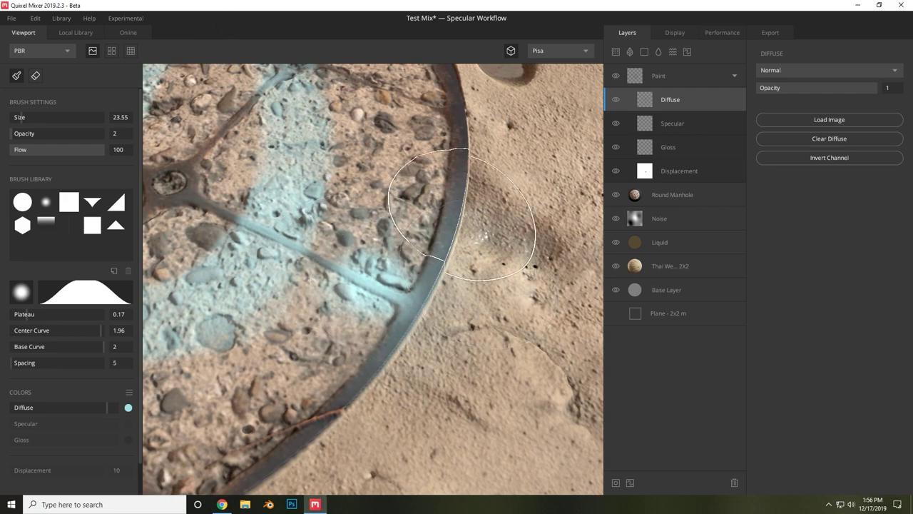
pyautogui.scroll(-5, 463, 263)
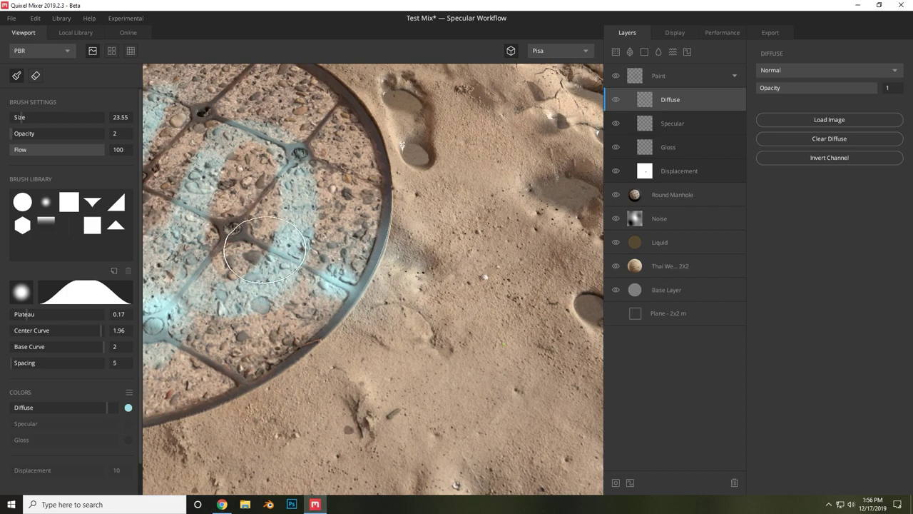
pyautogui.press('f')
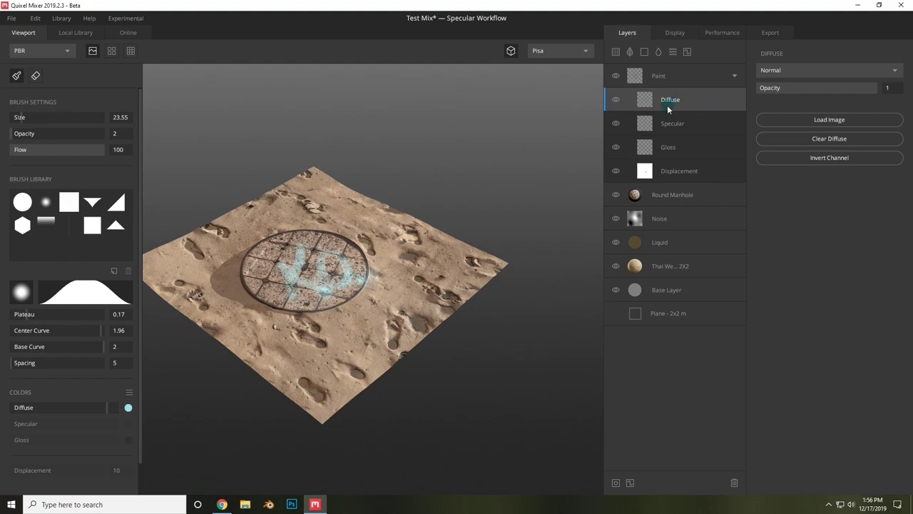
# - Paint a white FFFFFF gloss patch at 100 opacity onto the sand beside the manhole
pyautogui.click(674, 146)
pyautogui.scroll(5, 360, 286)
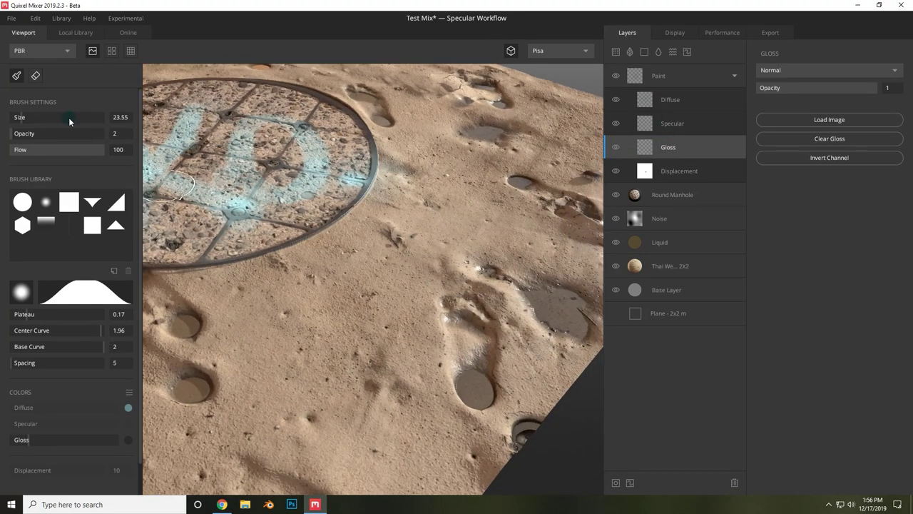
pyautogui.moveTo(55, 136); pyautogui.dragTo(107, 134)
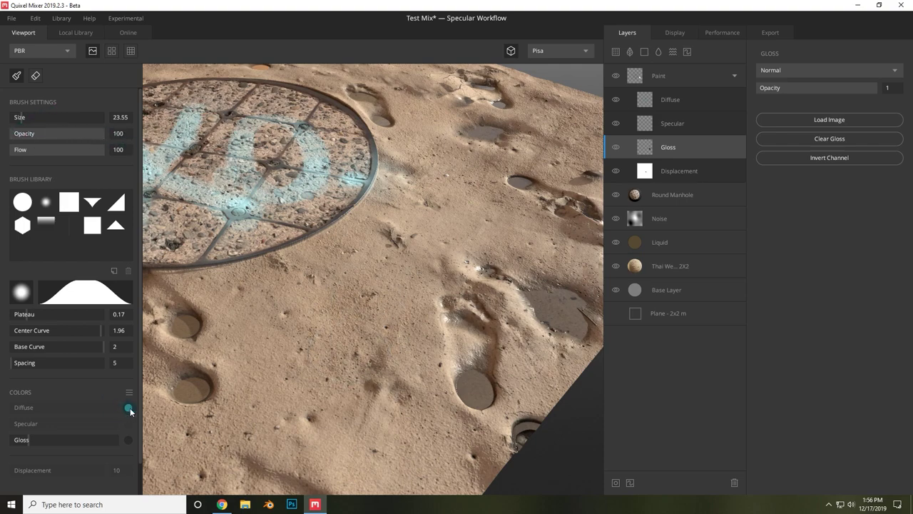
pyautogui.click(129, 440)
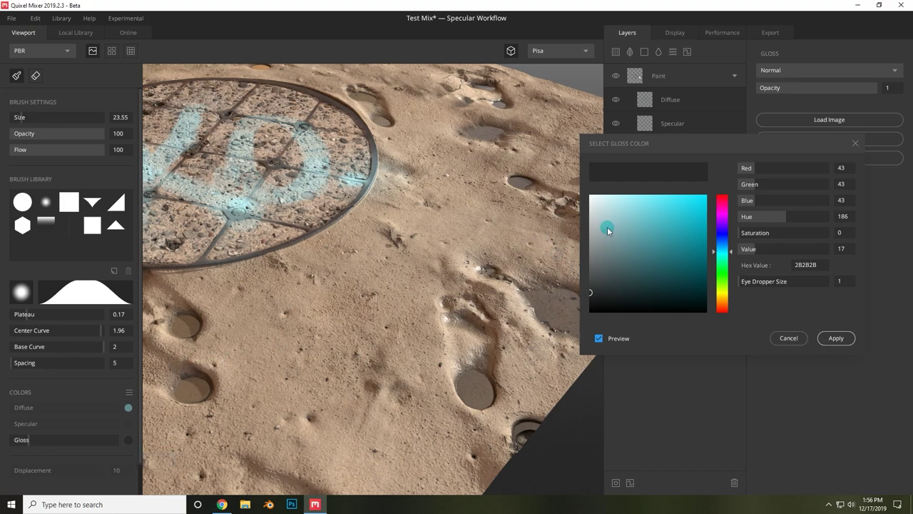
pyautogui.moveTo(604, 216); pyautogui.dragTo(587, 194)
pyautogui.click(836, 339)
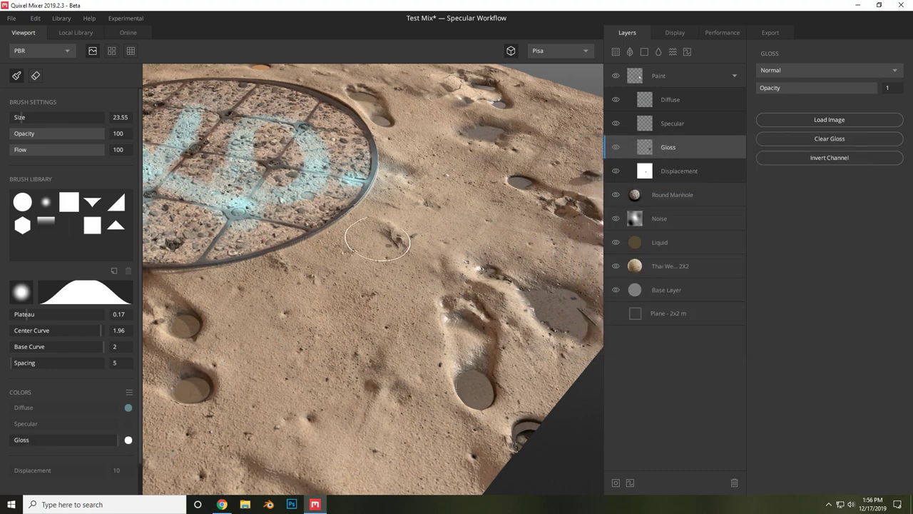
pyautogui.moveTo(410, 236)
pyautogui.mouseDown()
pyautogui.moveTo(384, 310)
pyautogui.moveTo(413, 260)
pyautogui.moveTo(401, 315)
pyautogui.moveTo(476, 269)
pyautogui.moveTo(531, 258)
pyautogui.moveTo(461, 241)
pyautogui.moveTo(449, 209)
pyautogui.moveTo(413, 249)
pyautogui.moveTo(415, 217)
pyautogui.moveTo(462, 225)
pyautogui.moveTo(500, 163)
pyautogui.moveTo(496, 131)
pyautogui.moveTo(481, 210)
pyautogui.moveTo(443, 248)
pyautogui.moveTo(486, 222)
pyautogui.moveTo(504, 181)
pyautogui.moveTo(340, 275)
pyautogui.moveTo(277, 286)
pyautogui.moveTo(343, 291)
pyautogui.moveTo(351, 322)
pyautogui.moveTo(433, 292)
pyautogui.moveTo(332, 334)
pyautogui.mouseUp()
pyautogui.moveTo(96, 137); pyautogui.dragTo(217, 183)
# - Erase the strong gloss patch and dab faint gloss spots at about 12 opacity
pyautogui.click(38, 74)
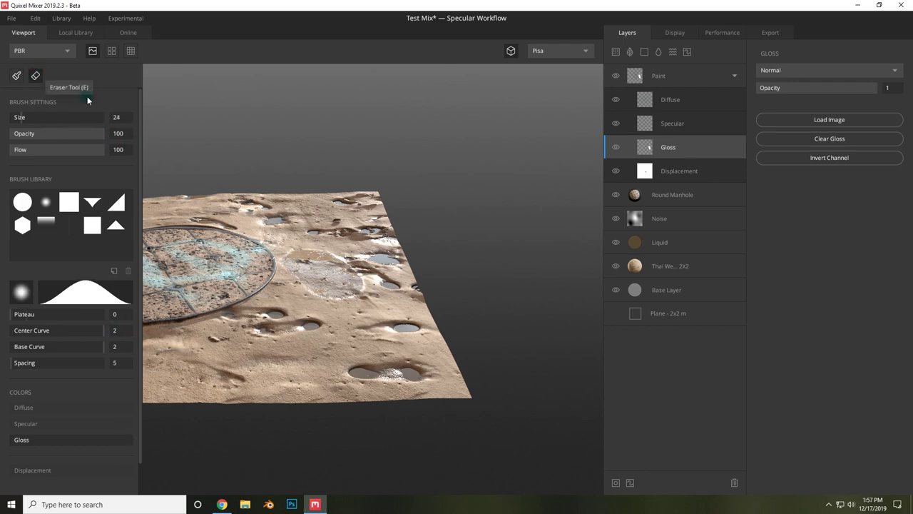
pyautogui.moveTo(353, 297)
pyautogui.mouseDown()
pyautogui.moveTo(340, 276)
pyautogui.moveTo(325, 293)
pyautogui.moveTo(291, 258)
pyautogui.mouseUp()
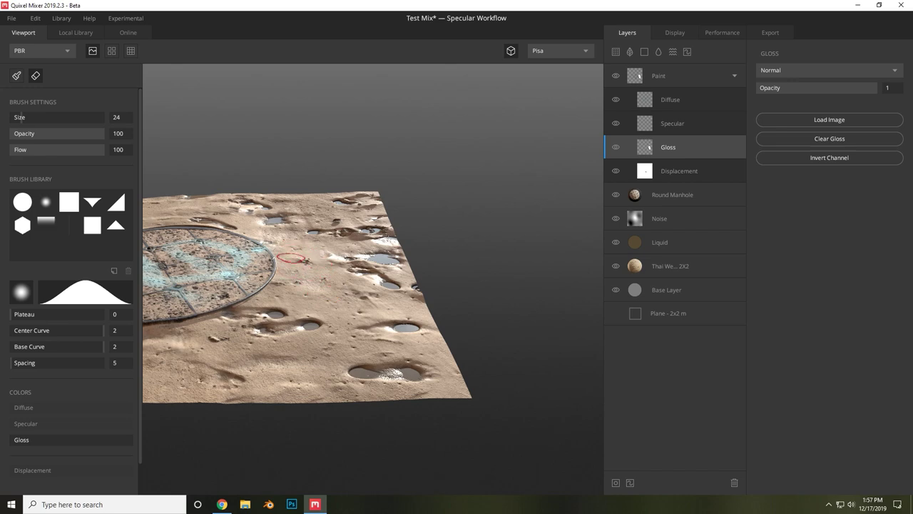
pyautogui.click(17, 77)
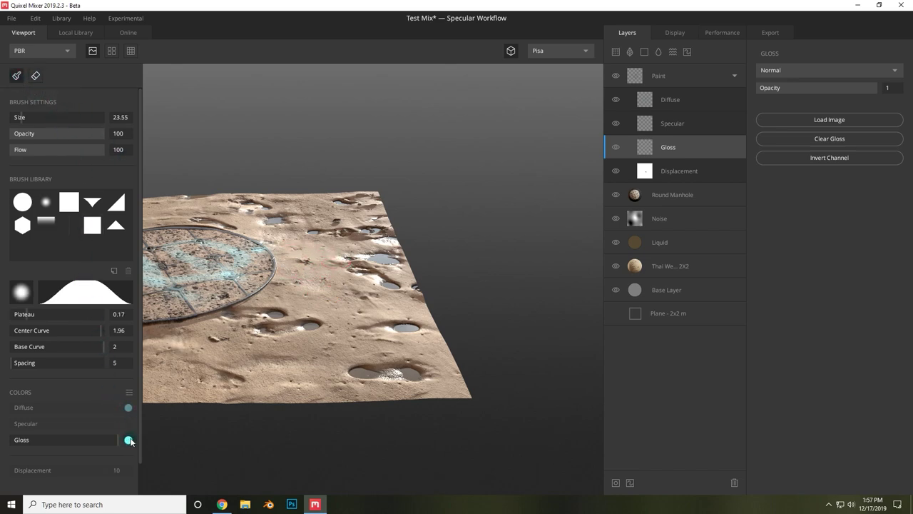
pyautogui.moveTo(81, 133); pyautogui.dragTo(23, 137)
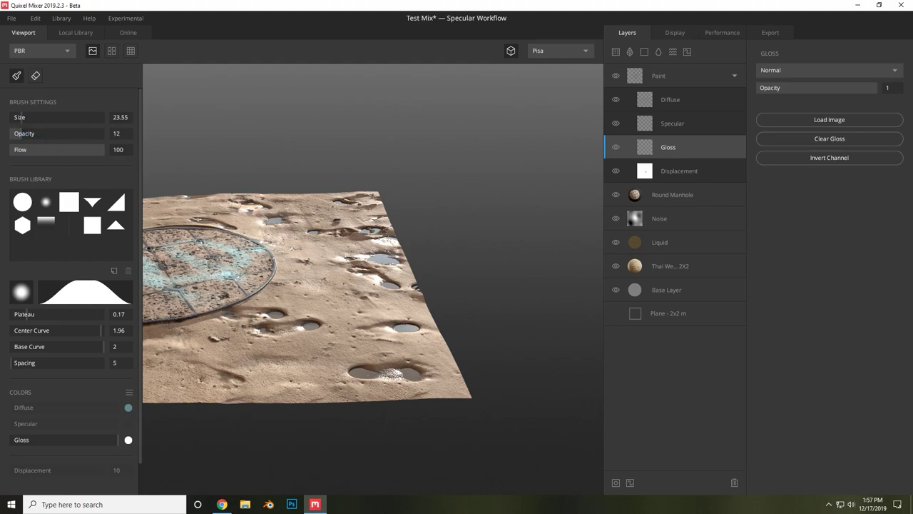
pyautogui.click(320, 279)
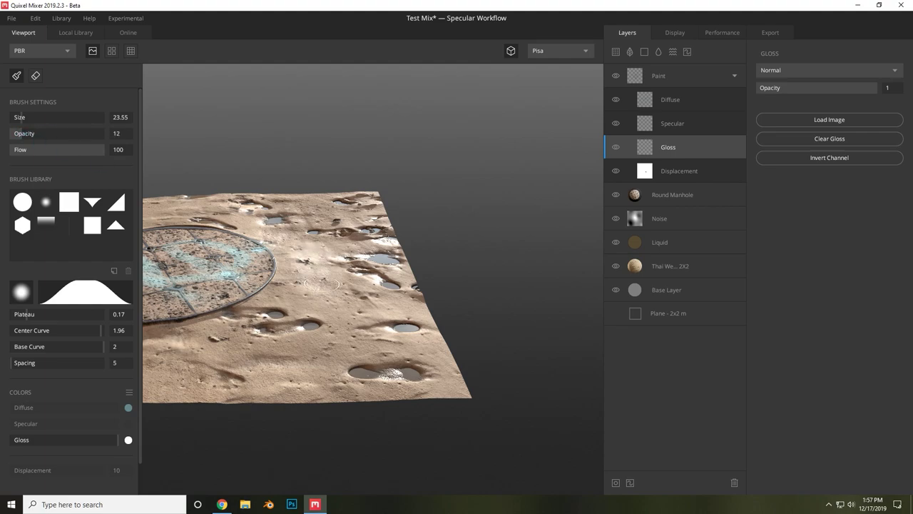
pyautogui.moveTo(345, 302)
pyautogui.keyDown('alt'); pyautogui.mouseDown()
pyautogui.moveTo(358, 325)
pyautogui.moveTo(286, 360)
pyautogui.moveTo(193, 360)
pyautogui.mouseUp(); pyautogui.keyUp('alt')
pyautogui.moveTo(228, 291)
pyautogui.keyDown('alt'); pyautogui.mouseDown()
pyautogui.moveTo(490, 346)
pyautogui.moveTo(479, 373)
pyautogui.moveTo(357, 342)
pyautogui.moveTo(465, 391)
pyautogui.mouseUp(); pyautogui.keyUp('alt')
pyautogui.scroll(3, 357, 342)
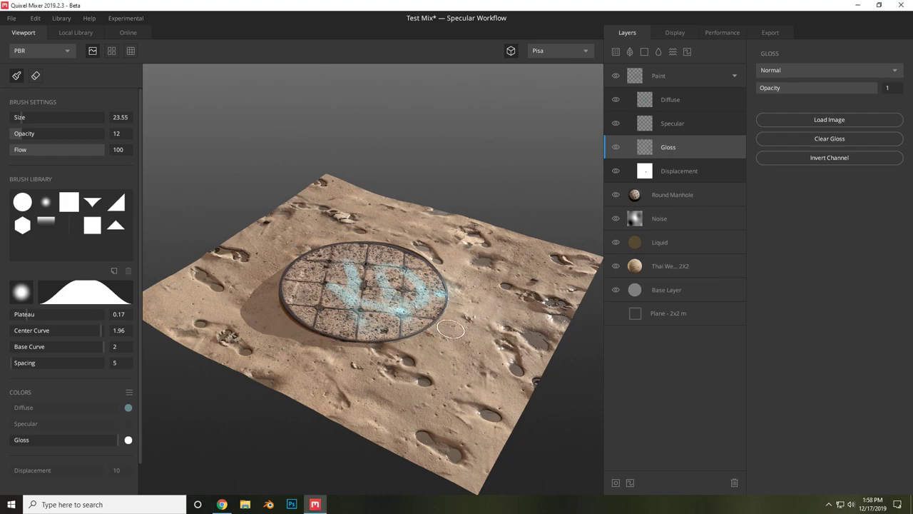
pyautogui.keyDown('alt'); pyautogui.moveTo(453, 328); pyautogui.dragTo(474, 345); pyautogui.keyUp('alt')
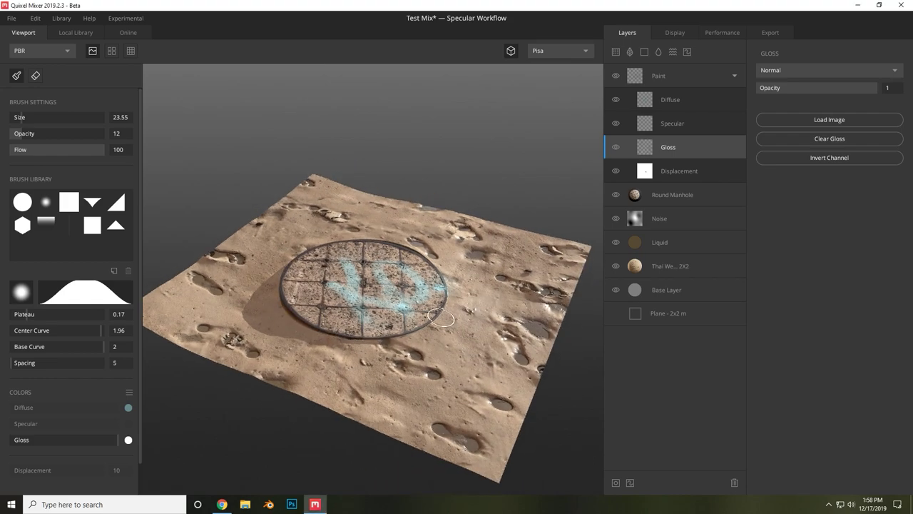